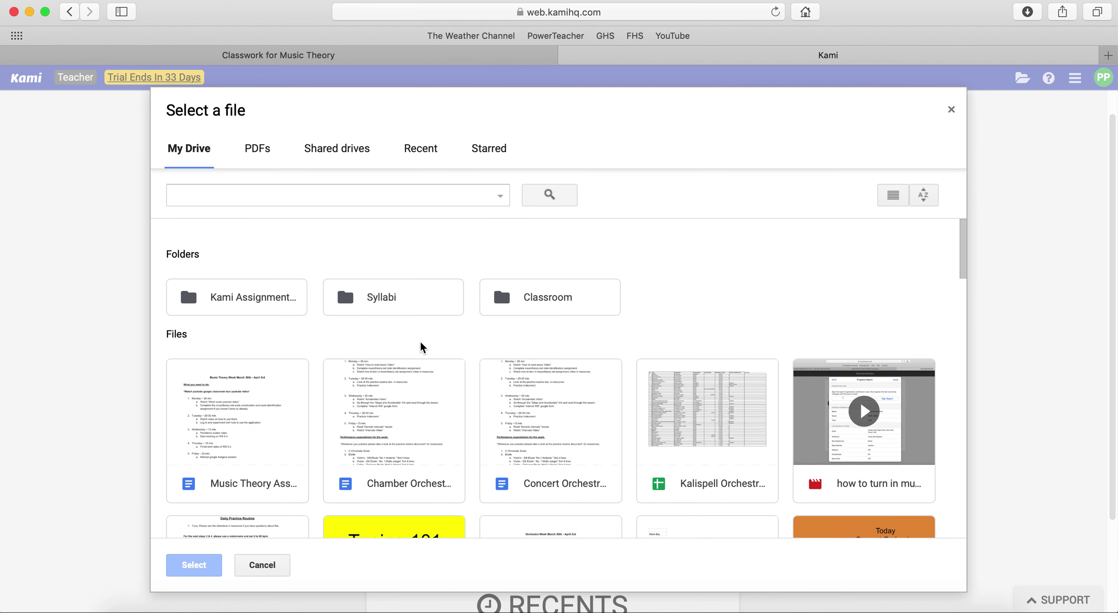
- Leave the Drive file picker and open the WS 5.4 assignment's PDF from the Music Theory classwork in a new window
click(953, 111)
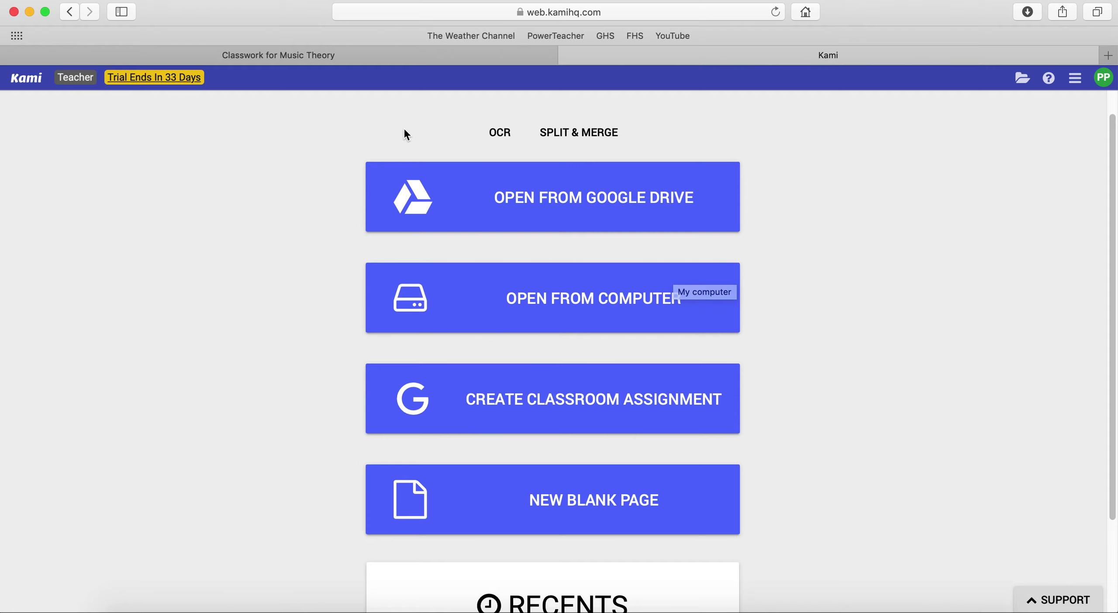
click(352, 57)
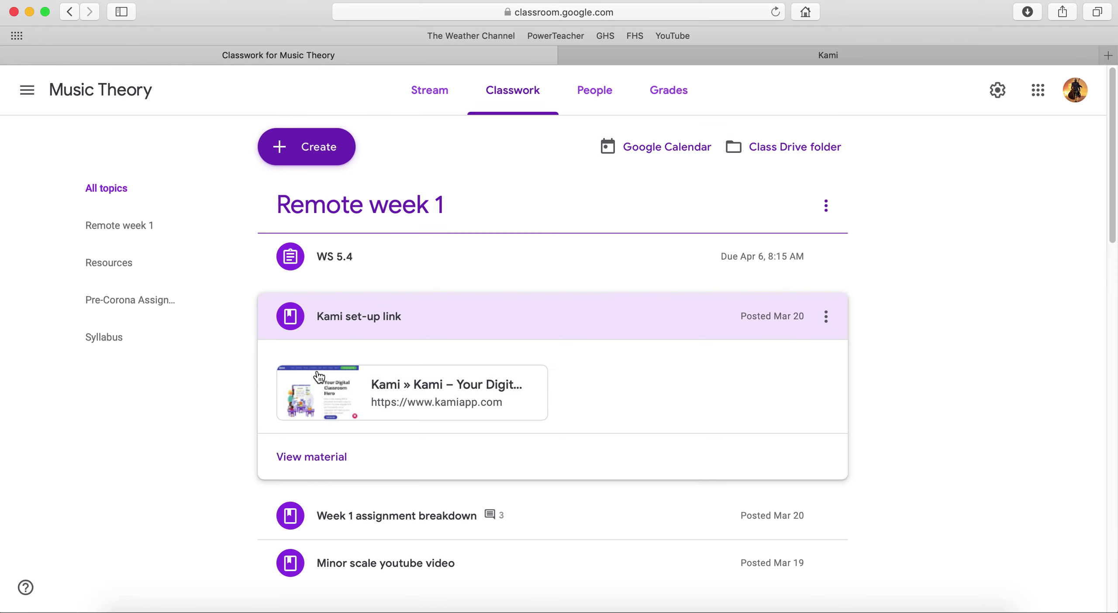
scroll(345, 486, down, 3)
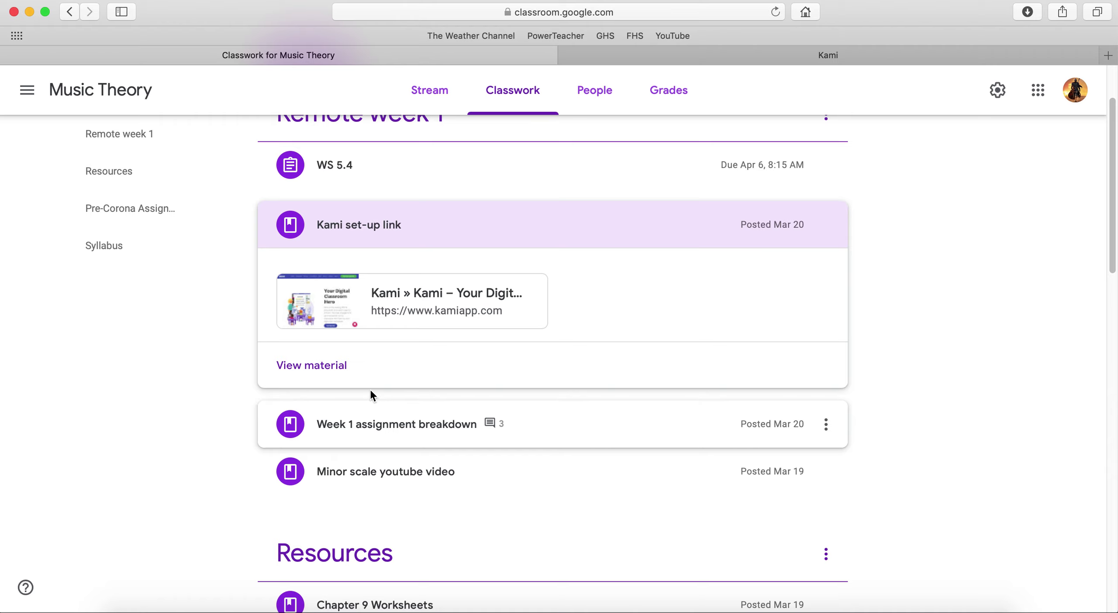
click(353, 167)
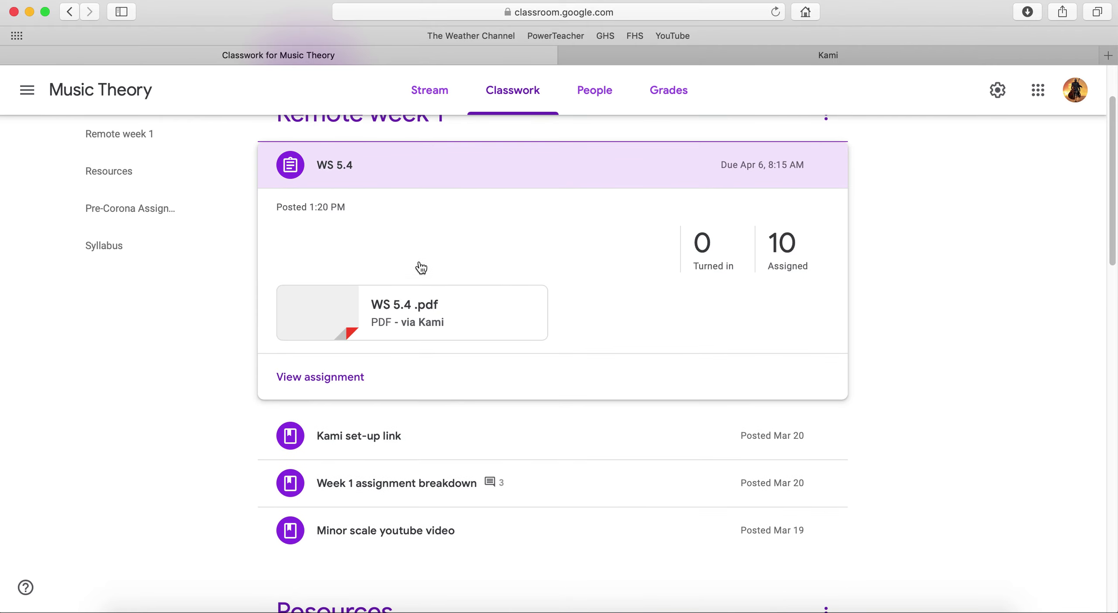
click(414, 309)
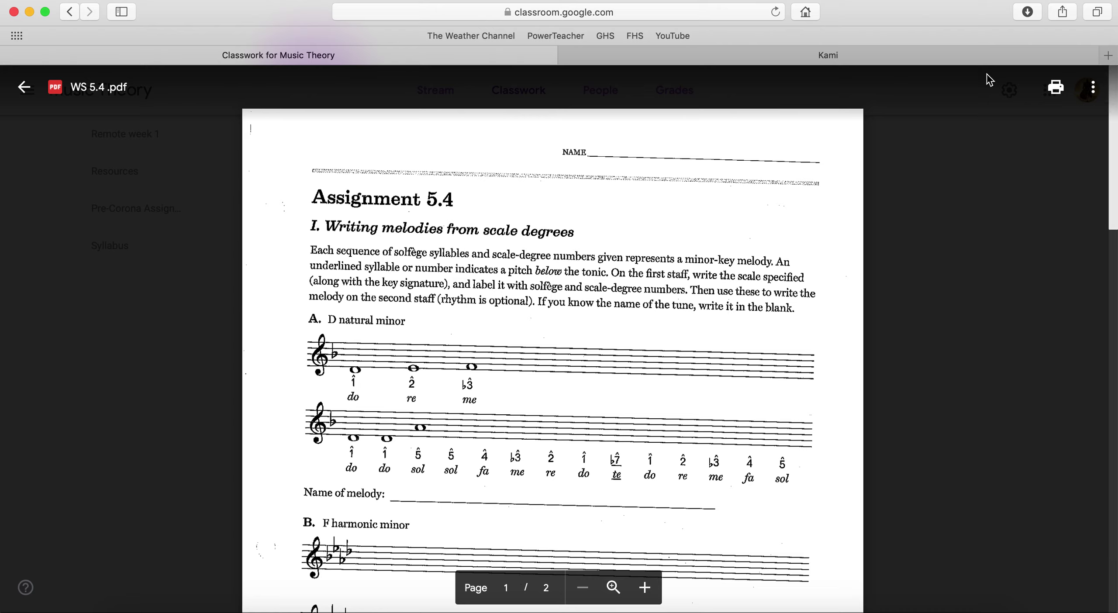
click(1092, 87)
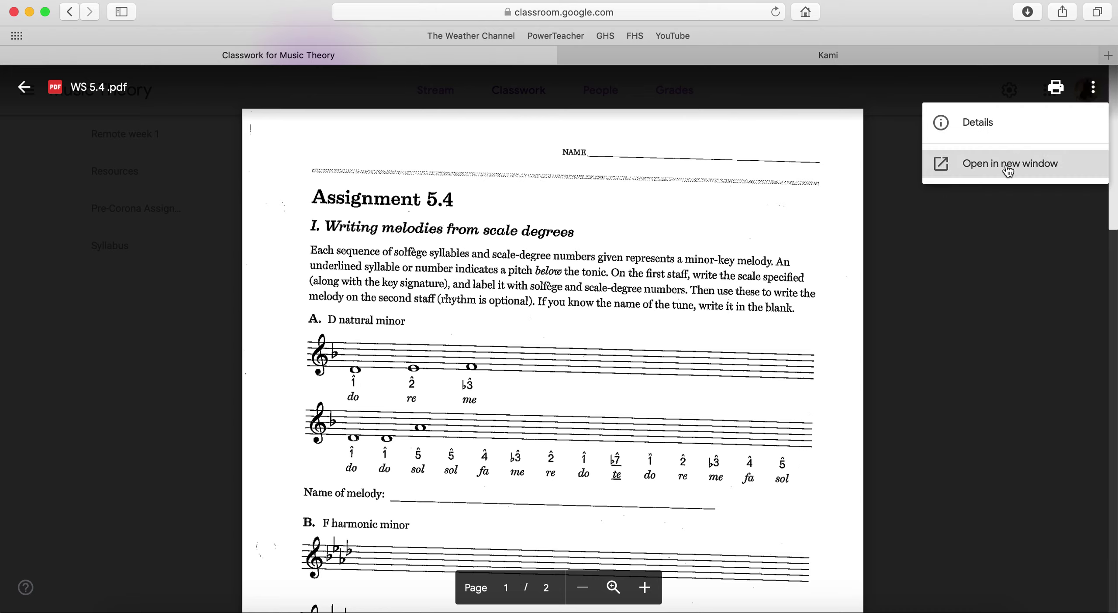
click(976, 170)
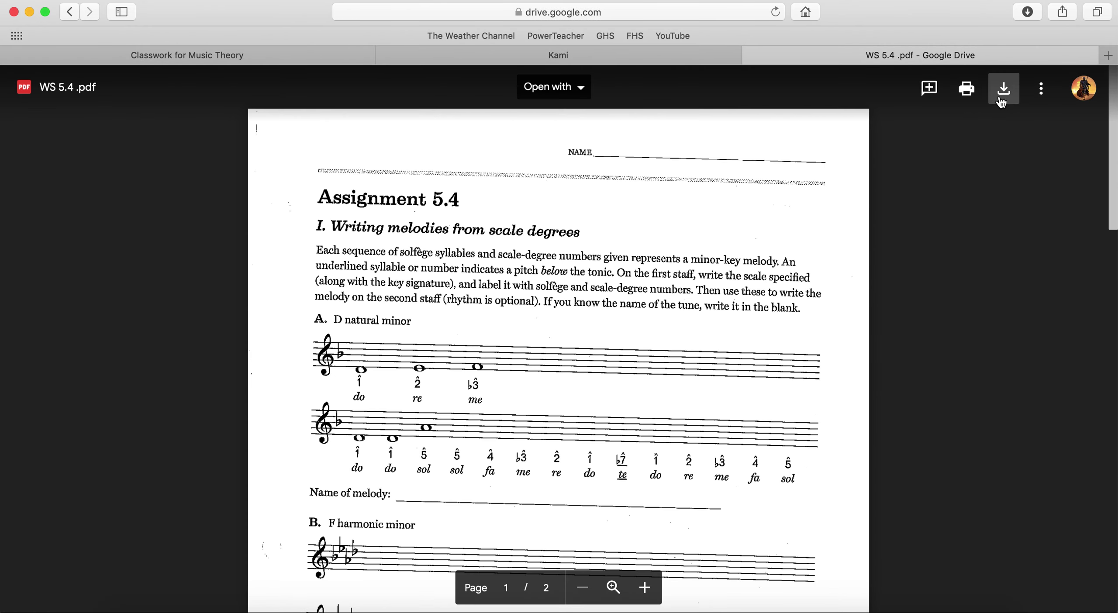
- Download WS 5.4 .pdf from Google Drive, allowing downloads from the site, and close the downloaded file's preview window
click(1004, 95)
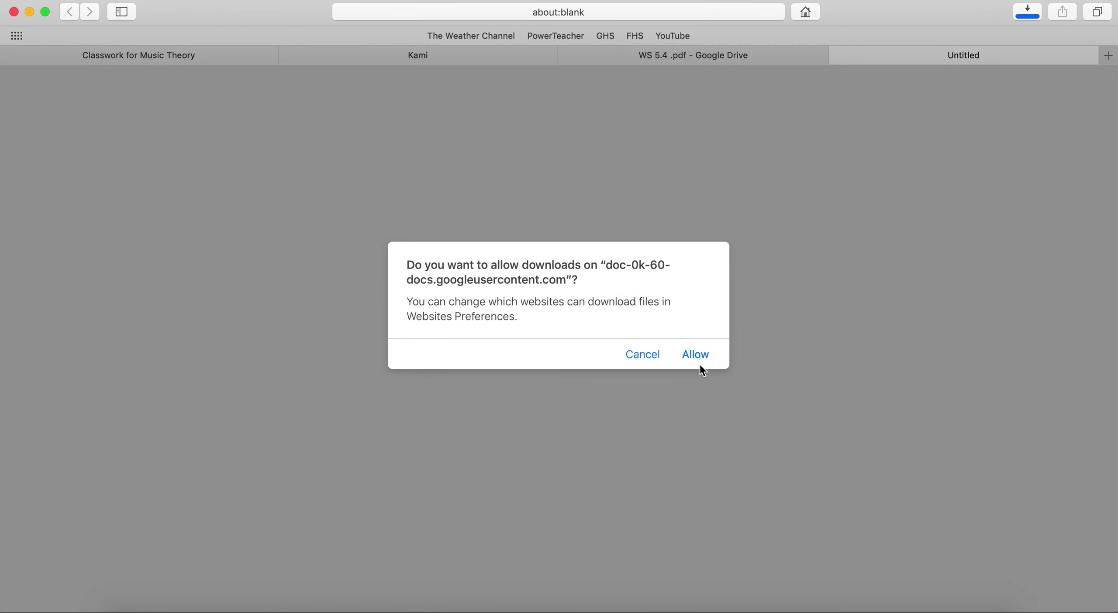
click(698, 359)
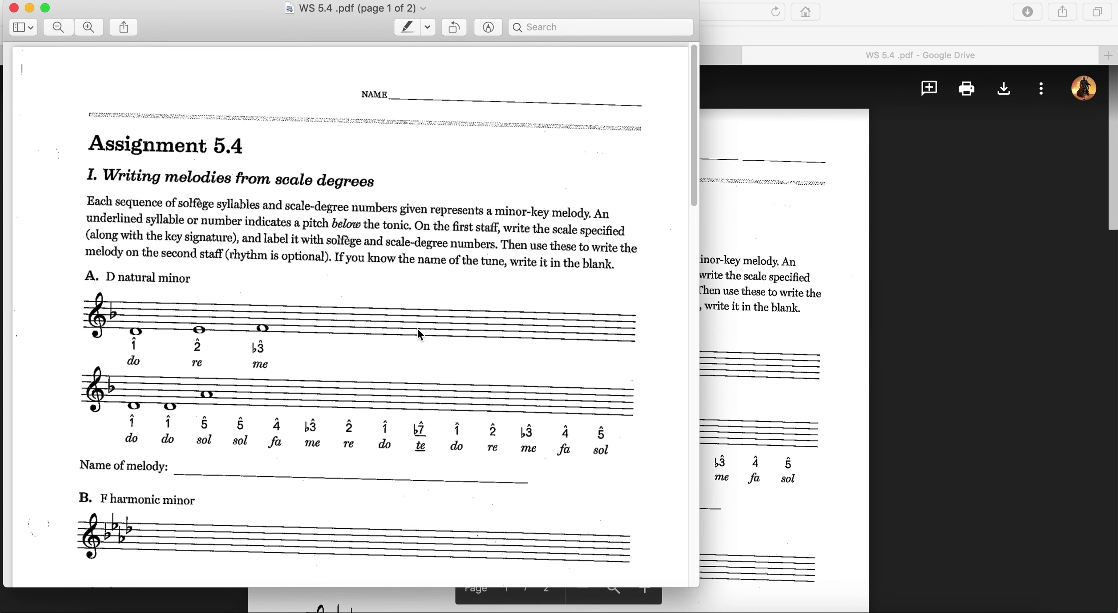
click(14, 8)
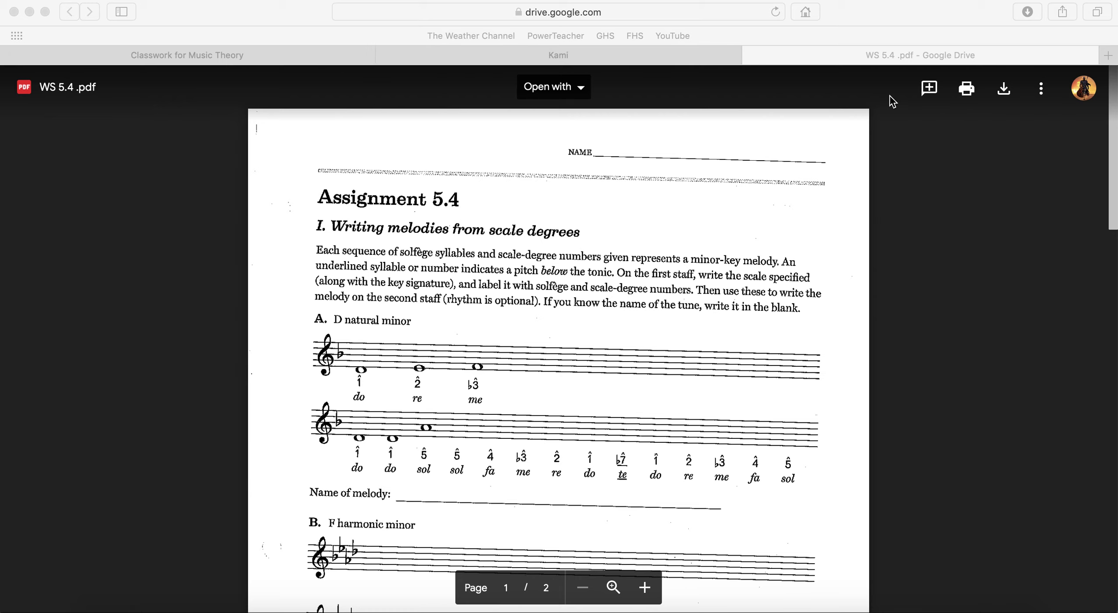
- Return to Kami and open the WS 5.4 file from the computer's Desktop, declining text recognition
click(749, 55)
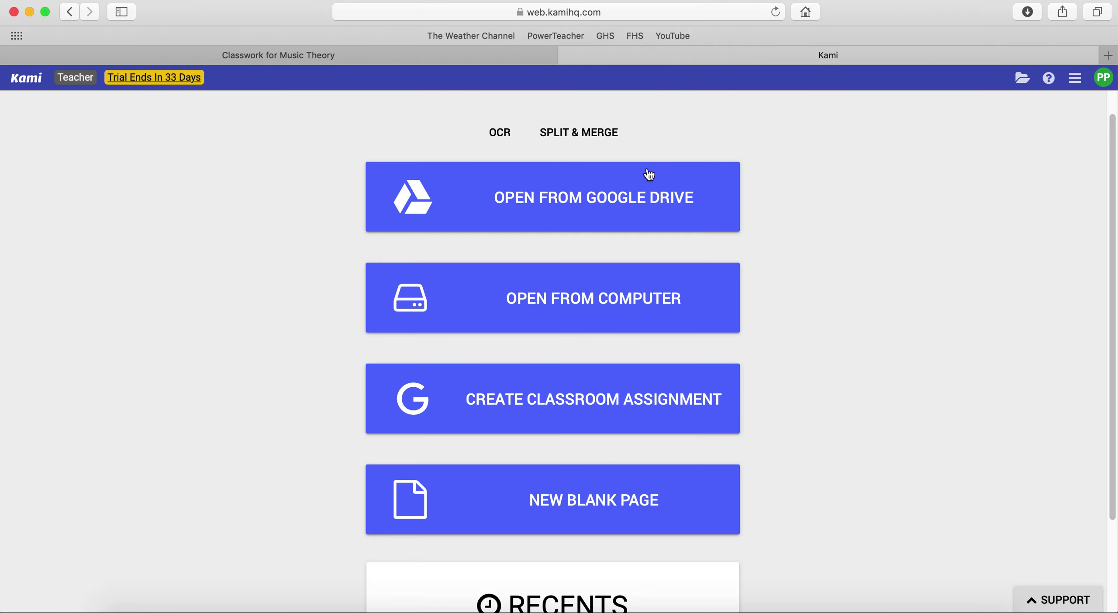
scroll(872, 274, up, 1)
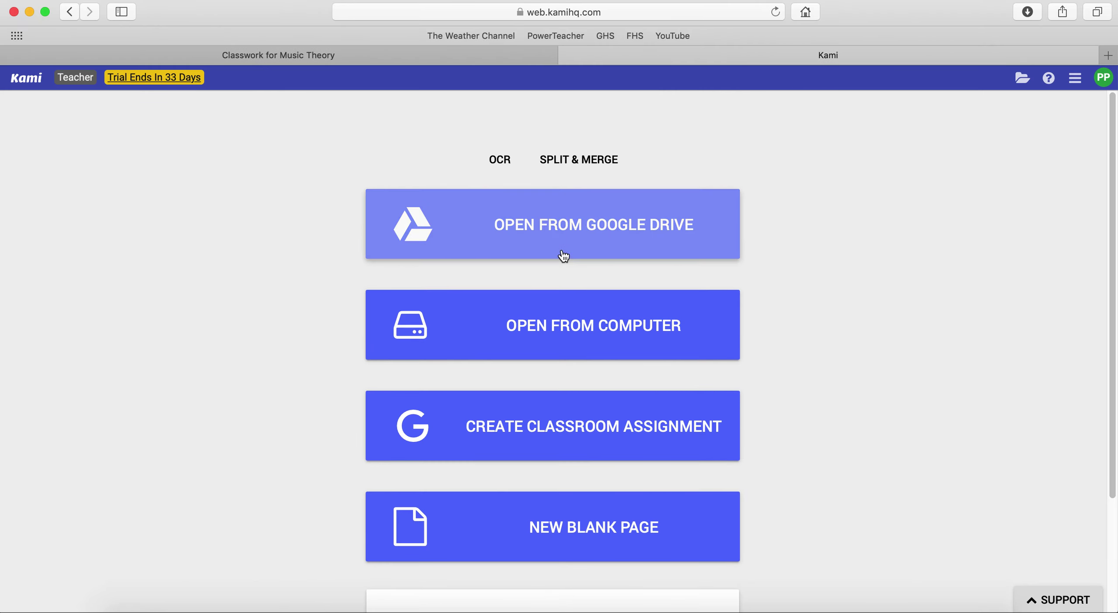
click(555, 337)
scroll(610, 235, down, 3)
click(610, 303)
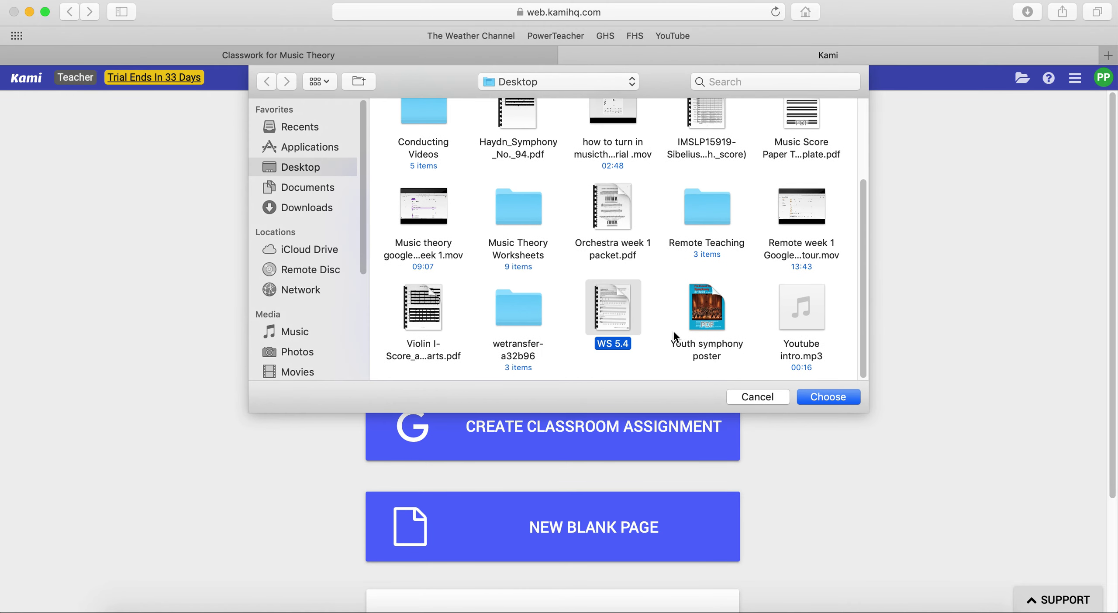
click(828, 395)
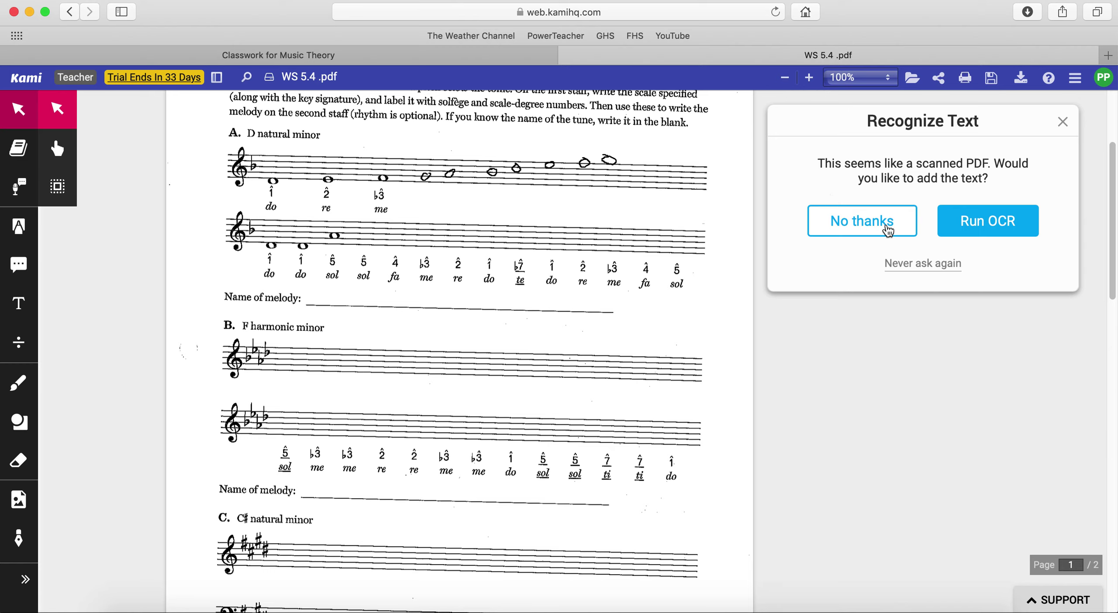
click(878, 230)
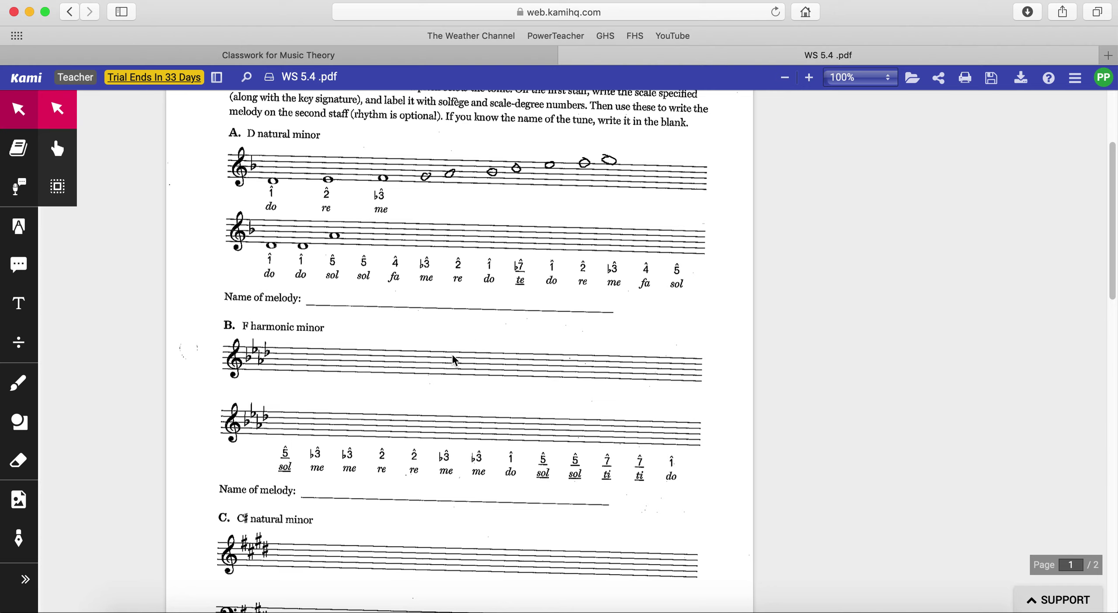
- Look through both pages of the WS 5.4 worksheet and return to its beginning
scroll(454, 360, up, 3)
scroll(454, 361, down, 20)
scroll(454, 361, up, 20)
scroll(454, 361, down, 2)
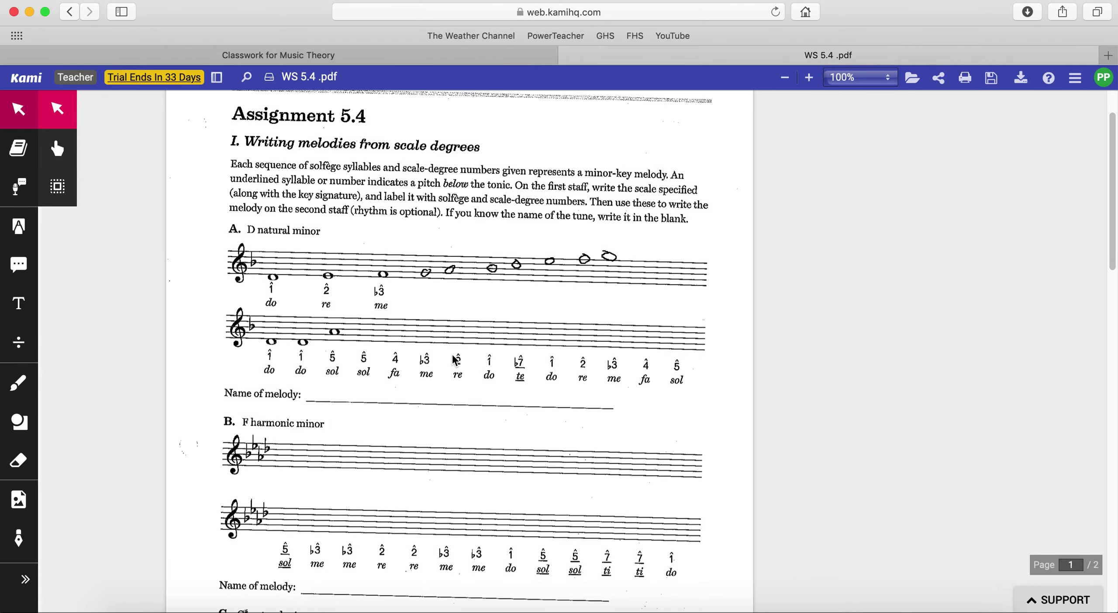
scroll(378, 318, down, 20)
scroll(378, 318, up, 15)
scroll(378, 317, up, 4)
ctrl+scroll(376, 305, up, 2)
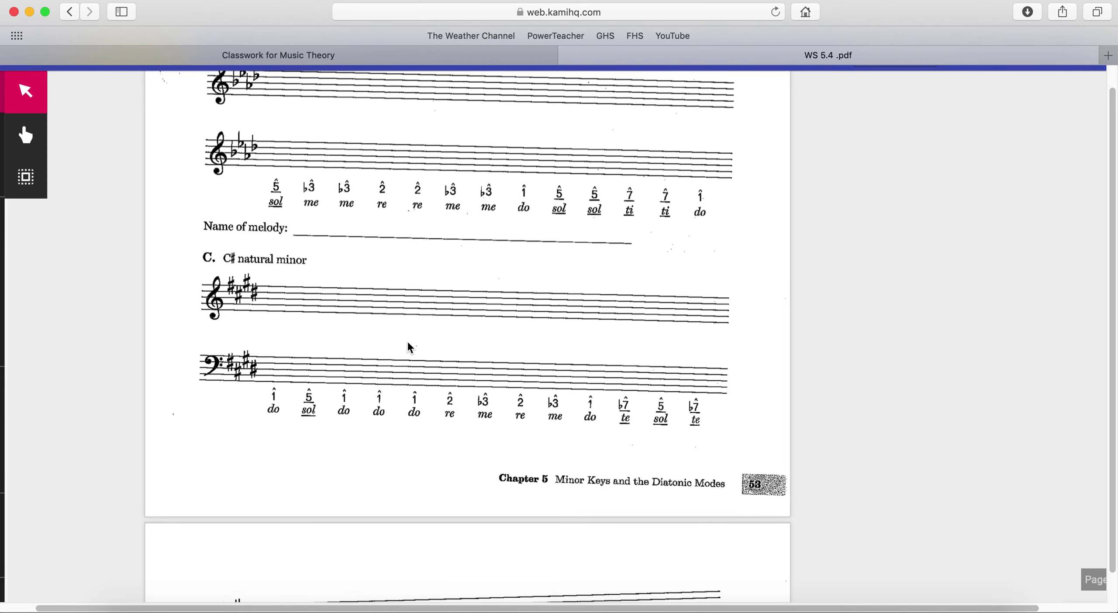
ctrl+scroll(409, 347, down, 2)
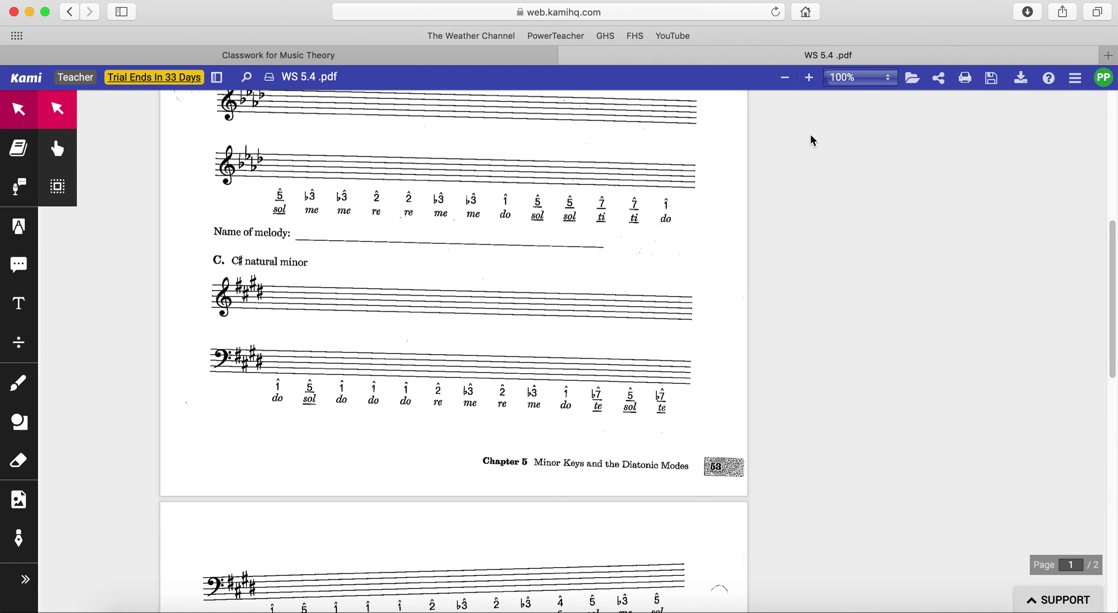
scroll(379, 287, up, 12)
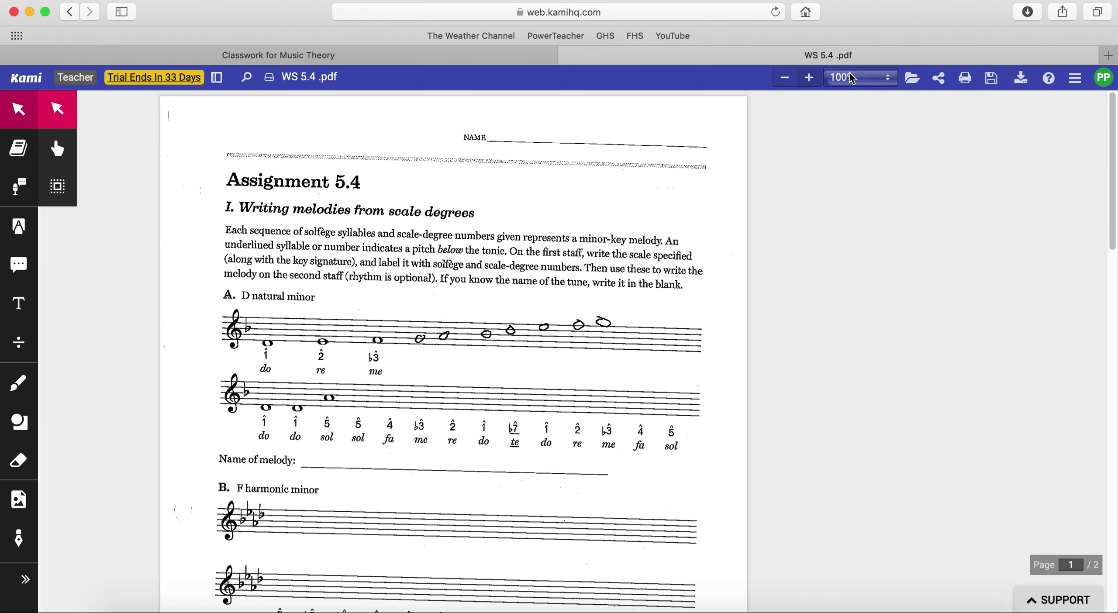
- Set the worksheet's zoom level to 150%
click(865, 82)
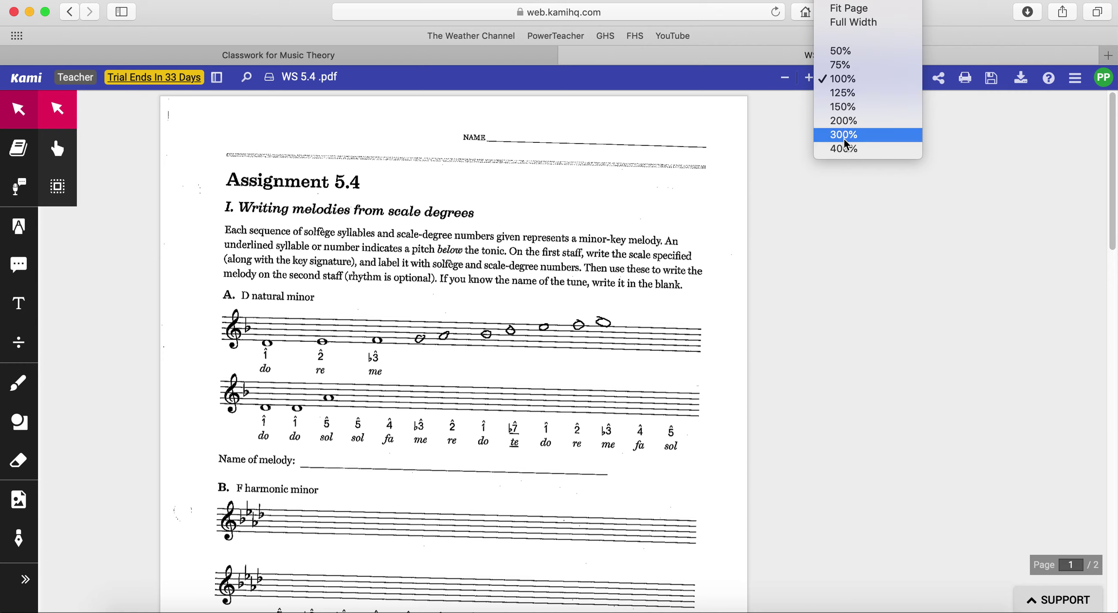
click(845, 107)
scroll(822, 215, down, 5)
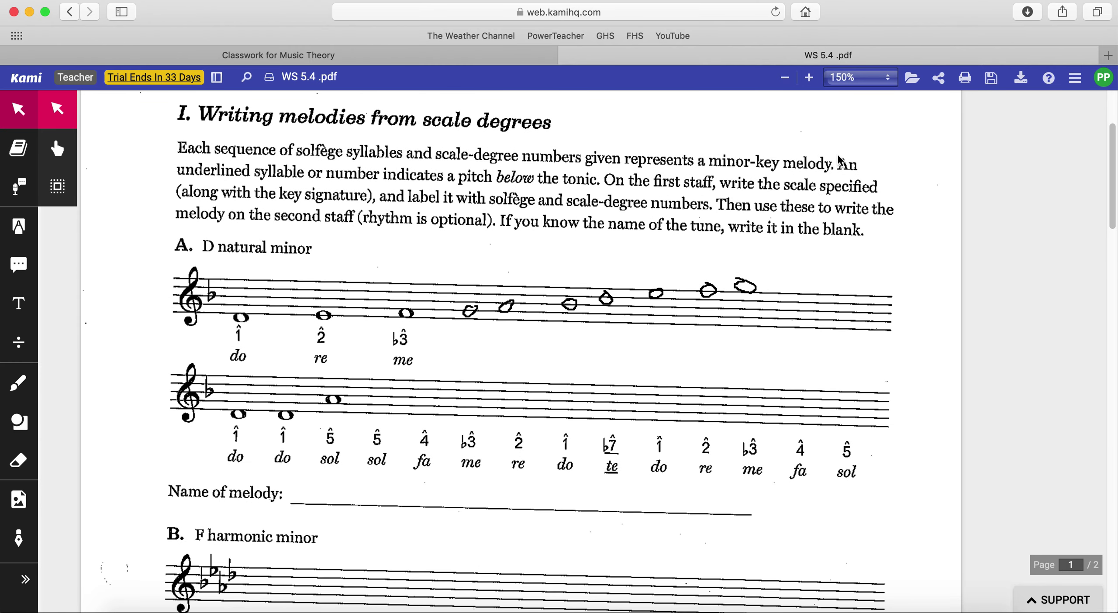
- Set the worksheet's zoom level to 200% with the D natural minor staves in view
click(849, 78)
click(843, 93)
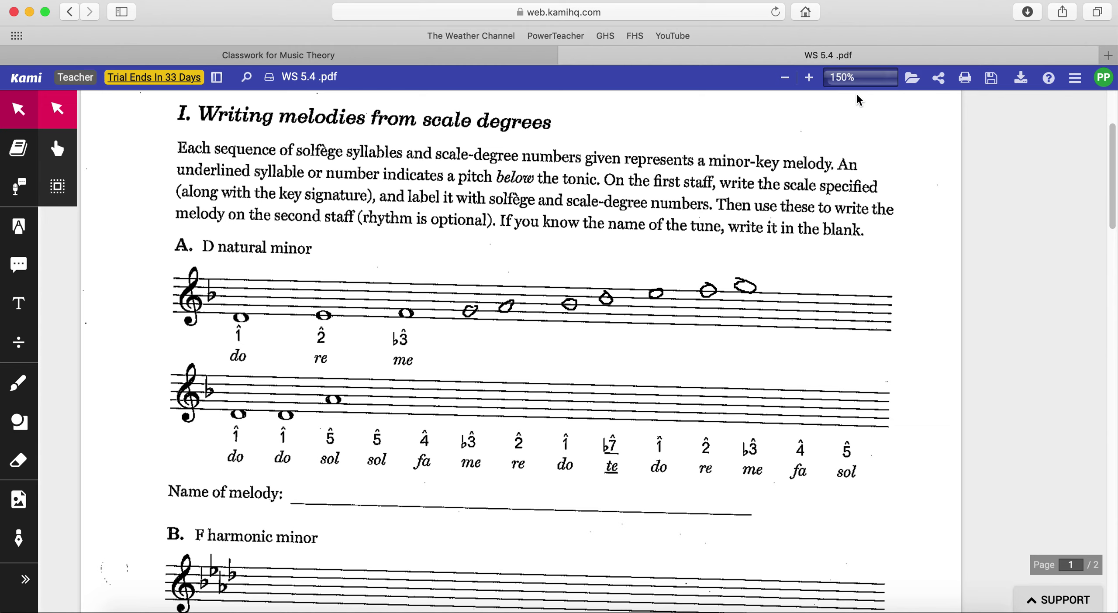
scroll(959, 249, right, 3)
scroll(959, 249, down, 3)
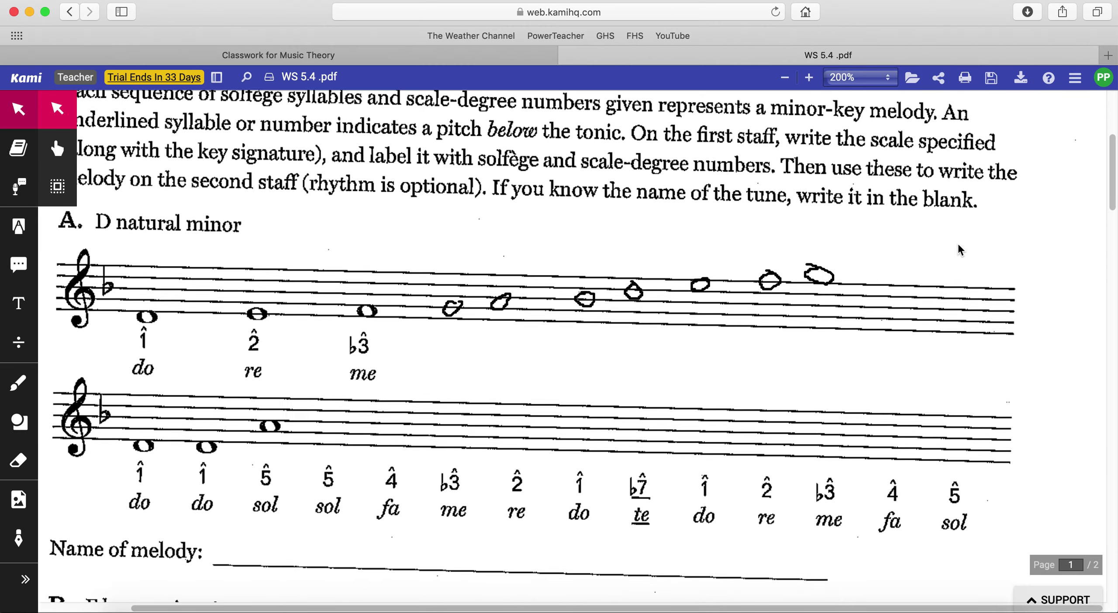
scroll(959, 249, down, 1)
scroll(959, 248, left, 1)
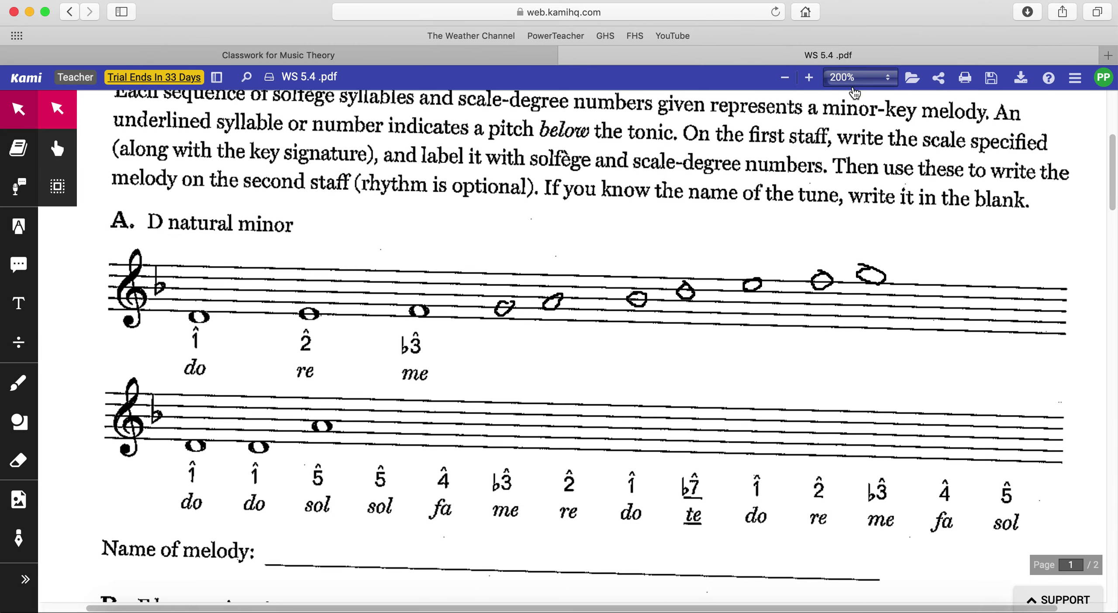
click(854, 83)
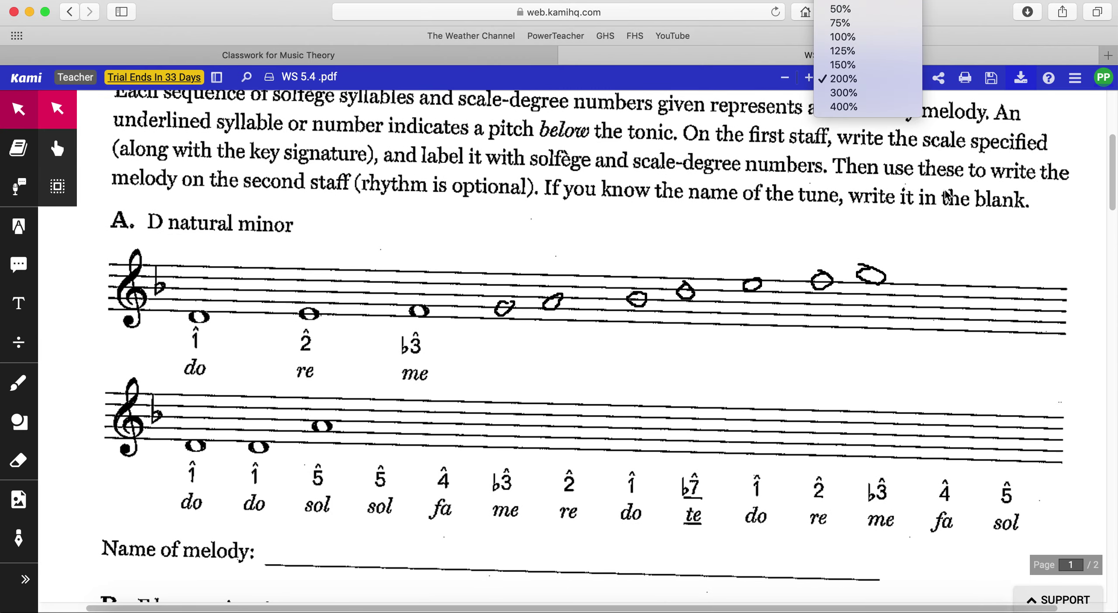
click(1007, 185)
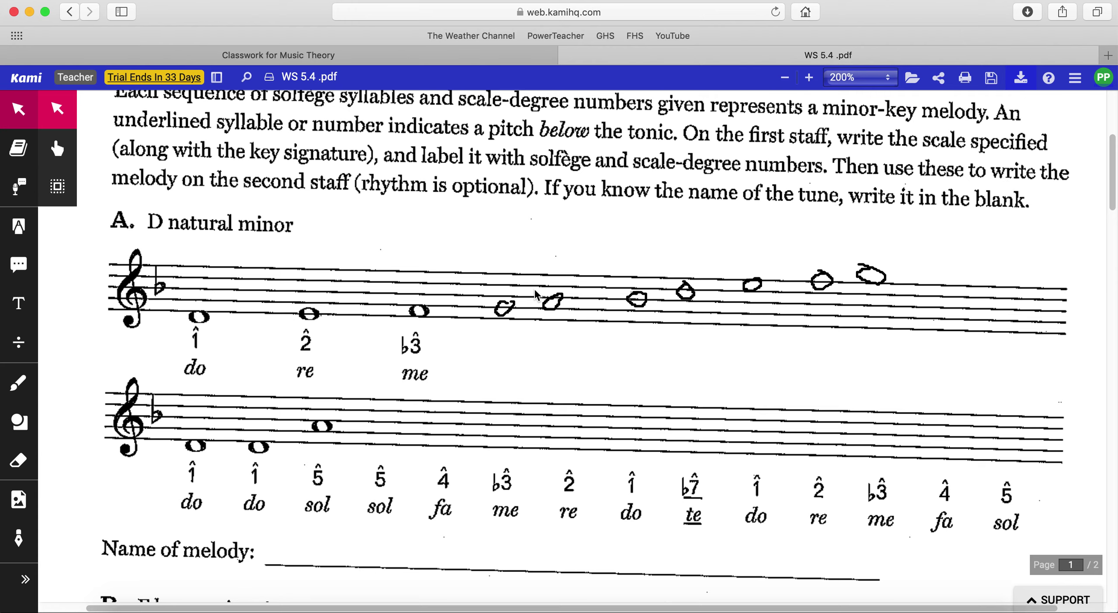
- Erase all the old hand-drawn notes from the first D natural minor staff, dismissing the offer to save the file to Drive
scroll(536, 295, down, 4)
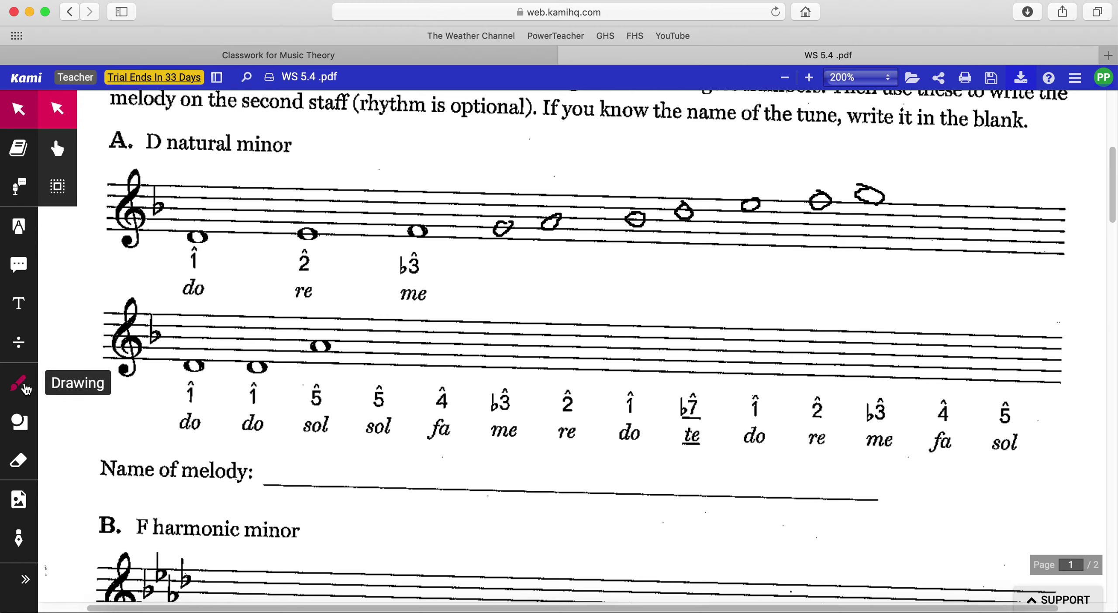
click(26, 388)
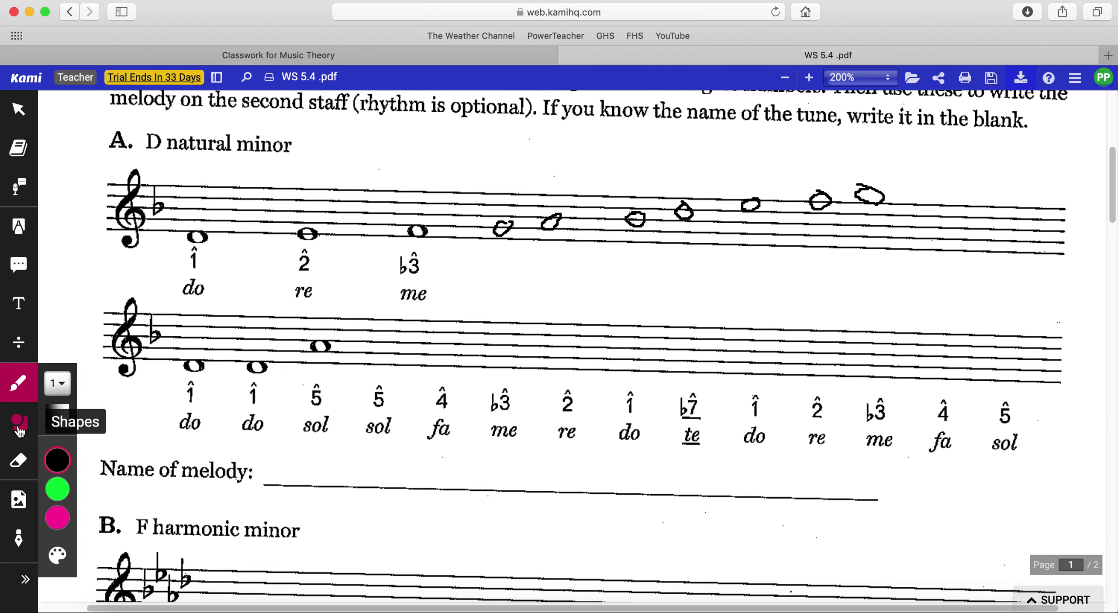
click(18, 458)
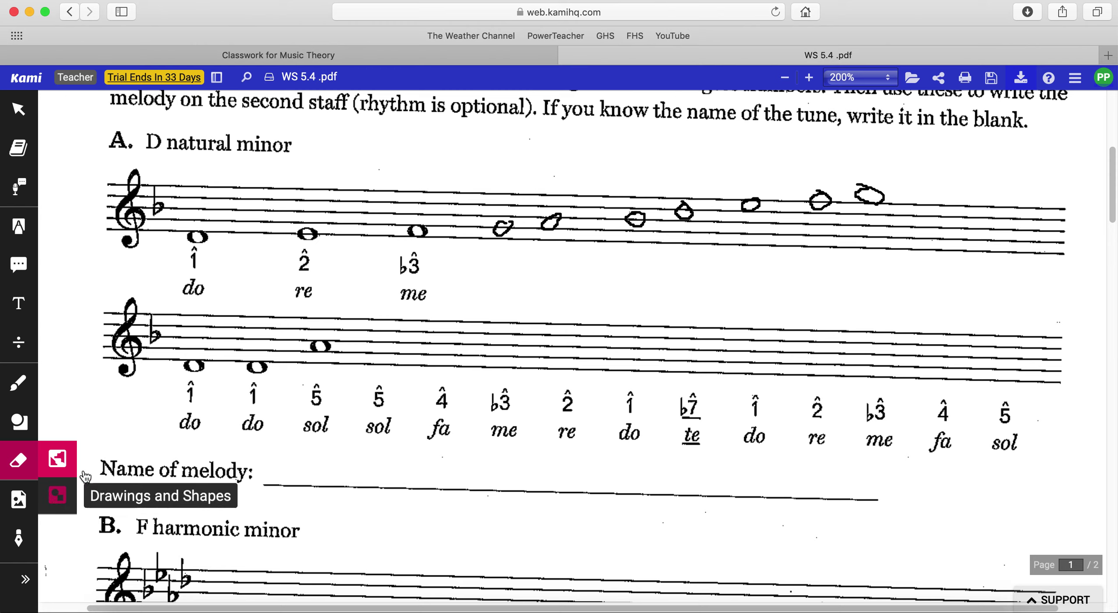
click(503, 228)
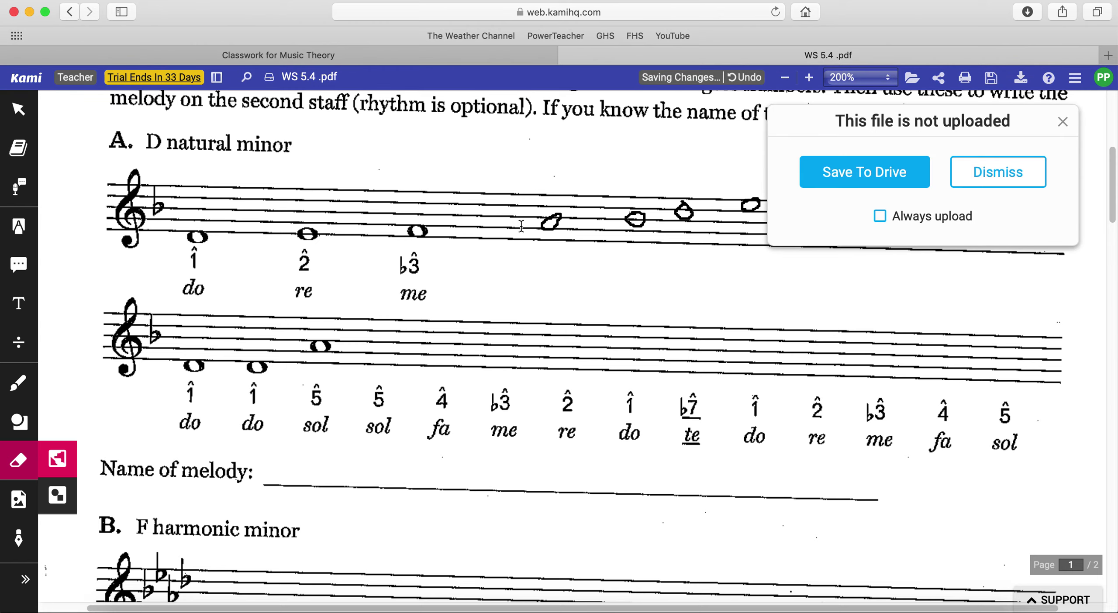
click(557, 224)
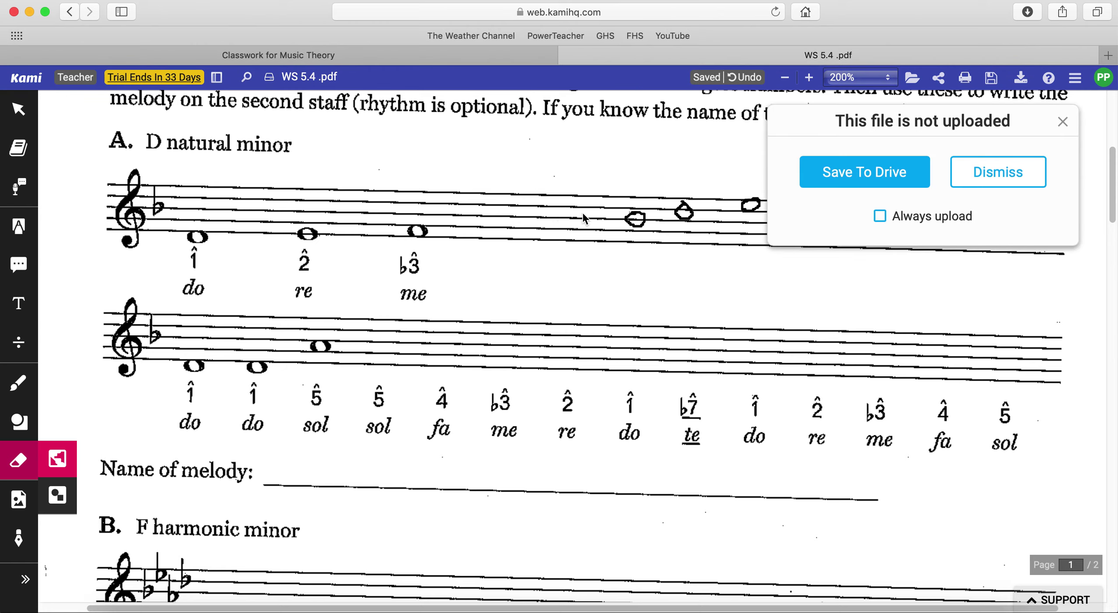
click(645, 219)
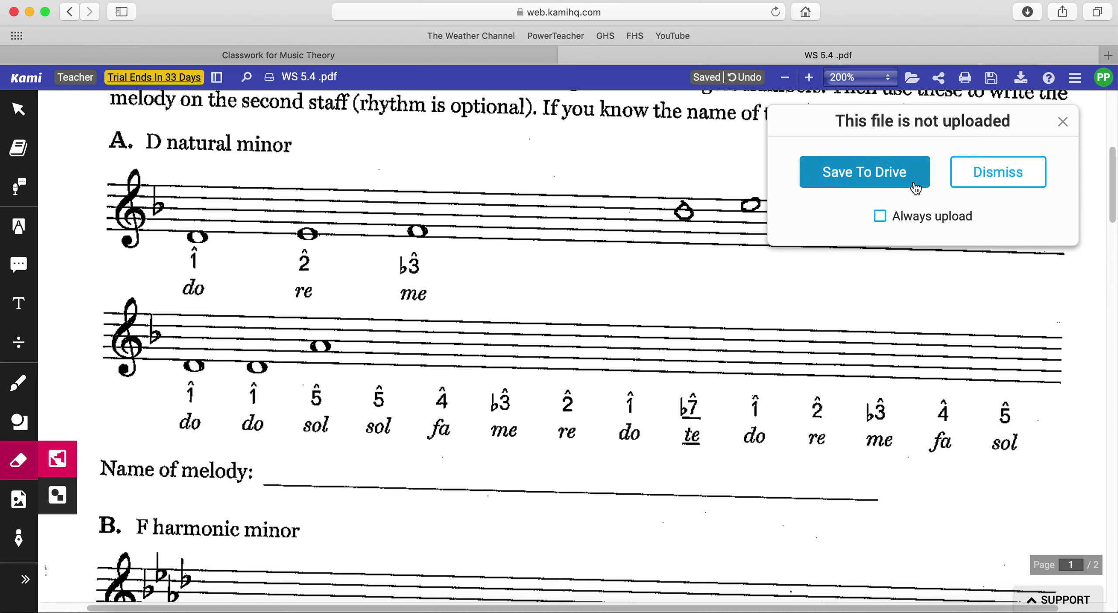
click(983, 173)
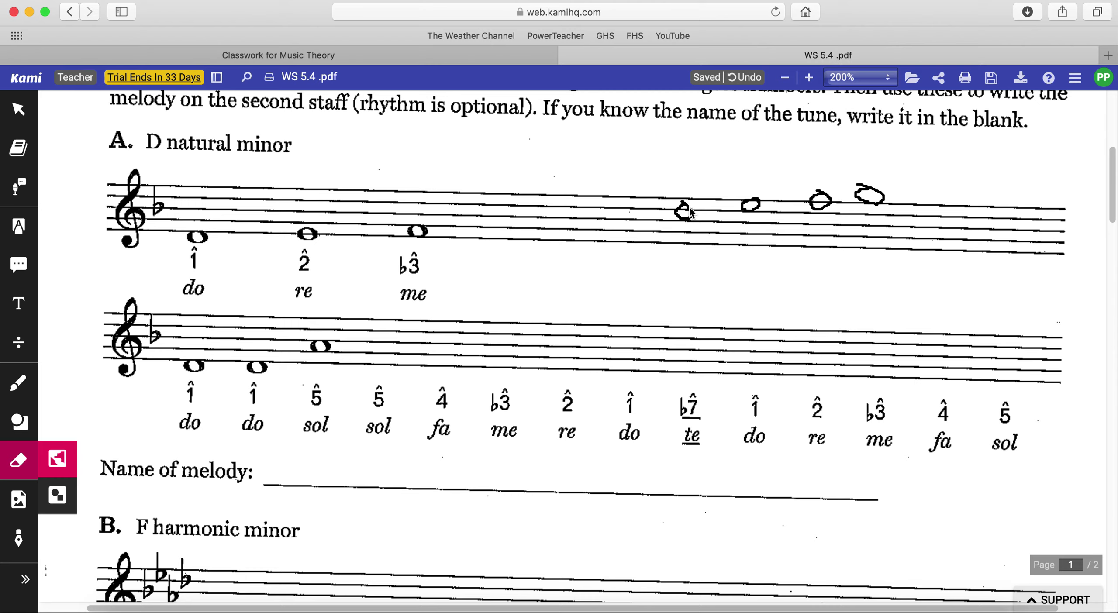
click(744, 208)
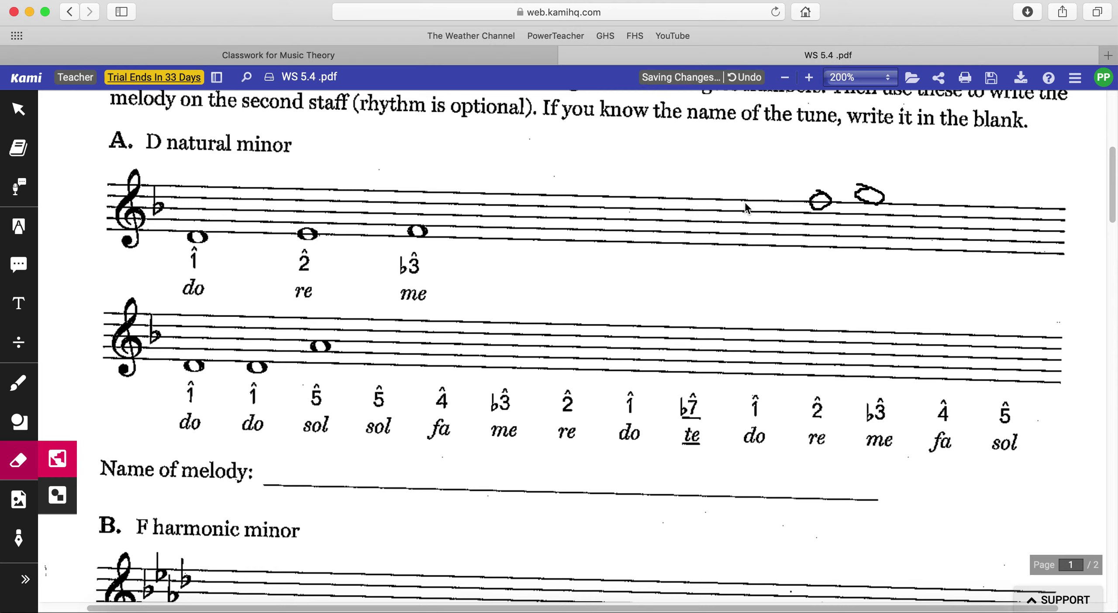
click(829, 199)
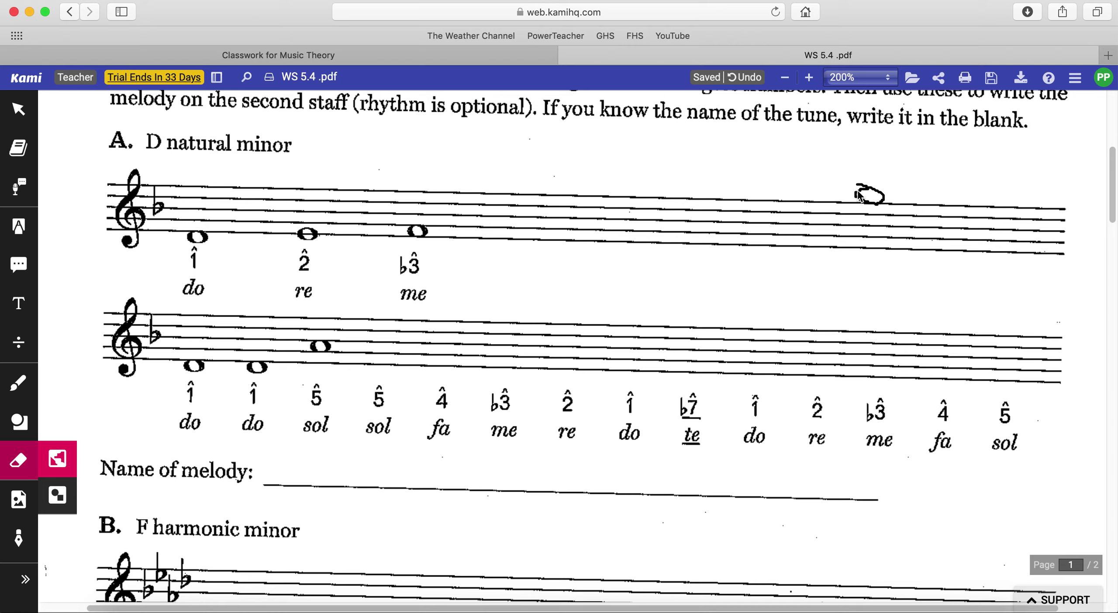
click(886, 197)
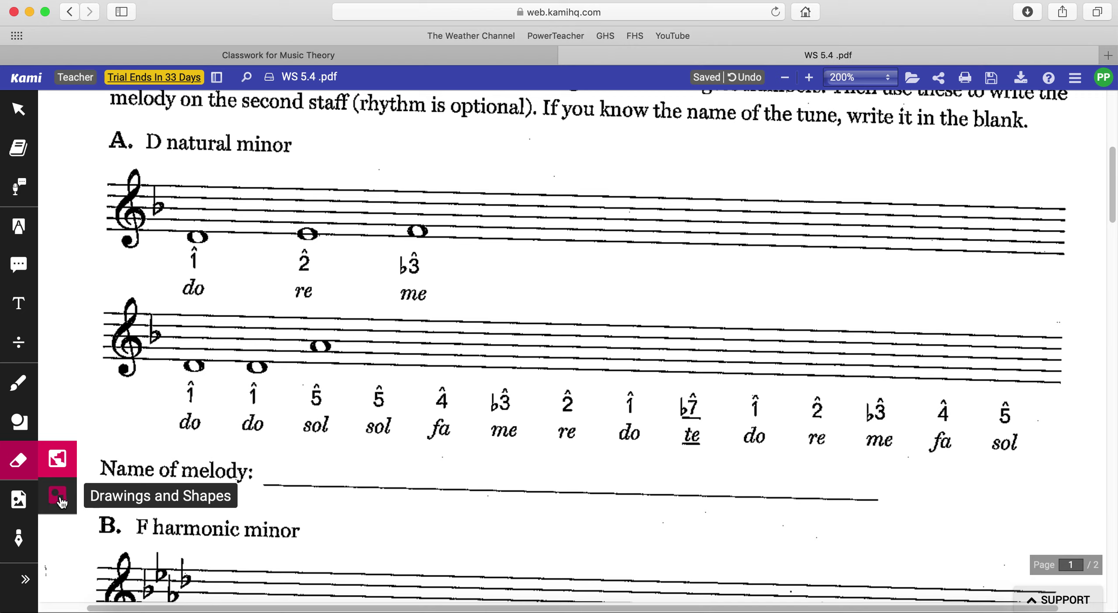
- Draw a small triangle after the third note on the first staff and erase it with the Drawings and Shapes eraser
click(61, 502)
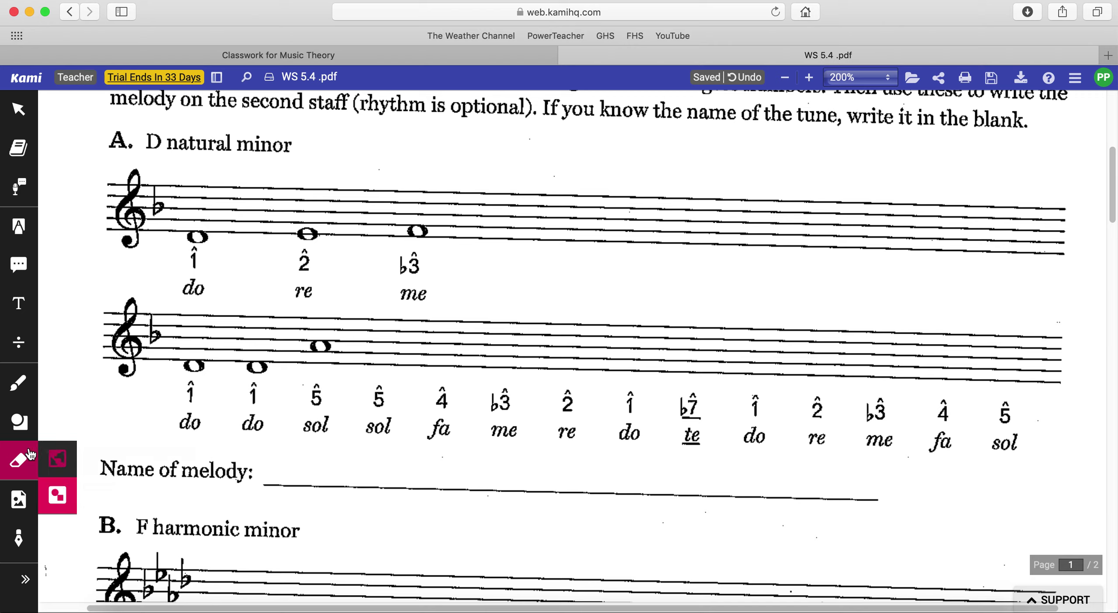
click(22, 424)
click(57, 405)
click(528, 227)
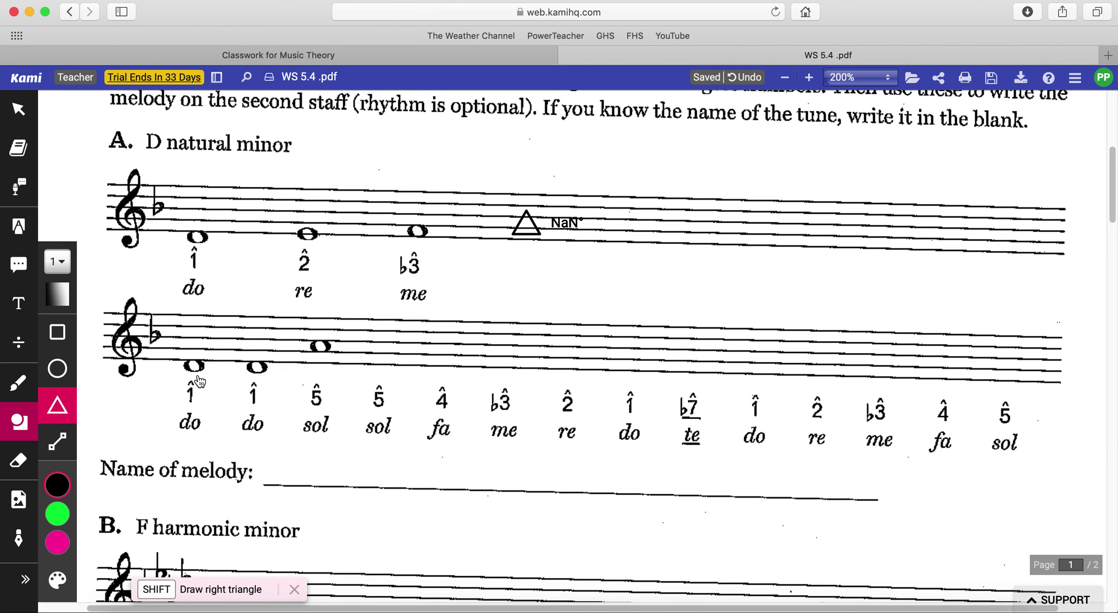
click(19, 461)
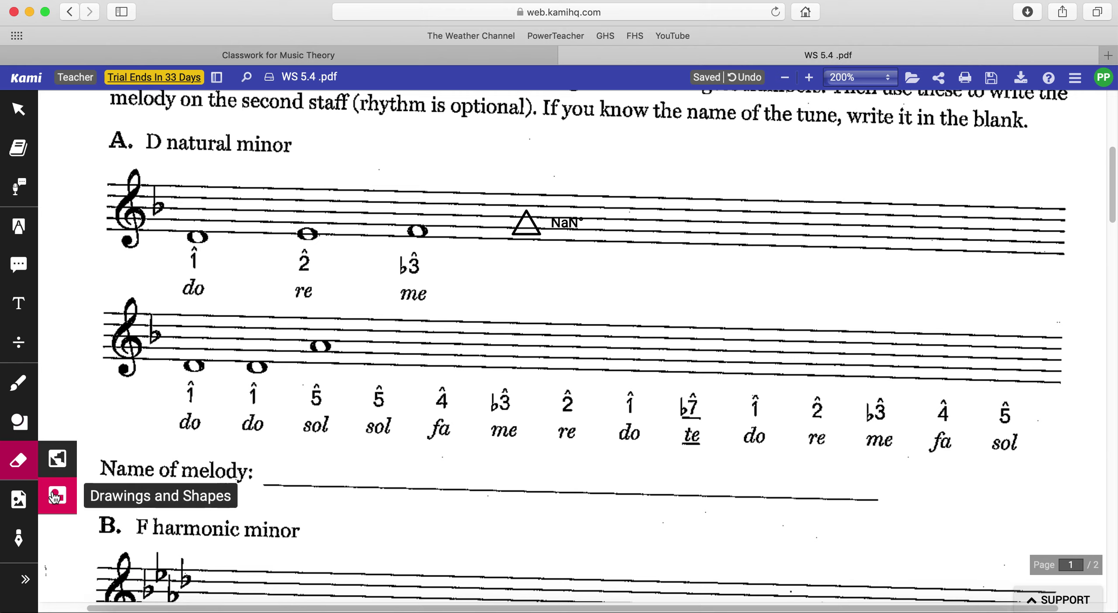
click(535, 240)
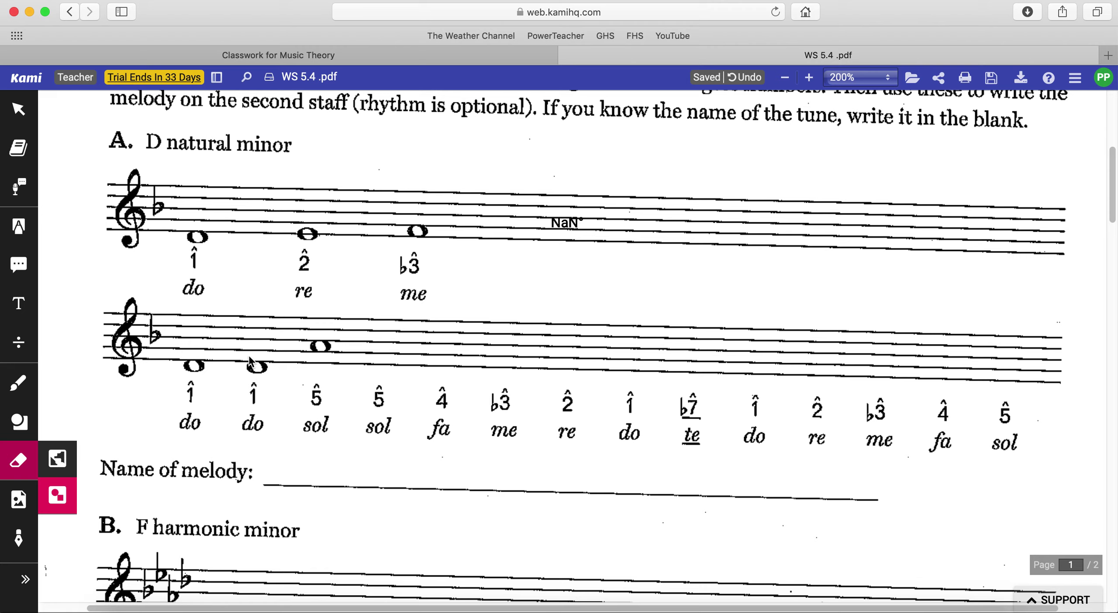
- Scribble a freehand stroke over the NaN° label, erase it with the Drawings and Shapes eraser, and restore the previous eraser mode
click(18, 383)
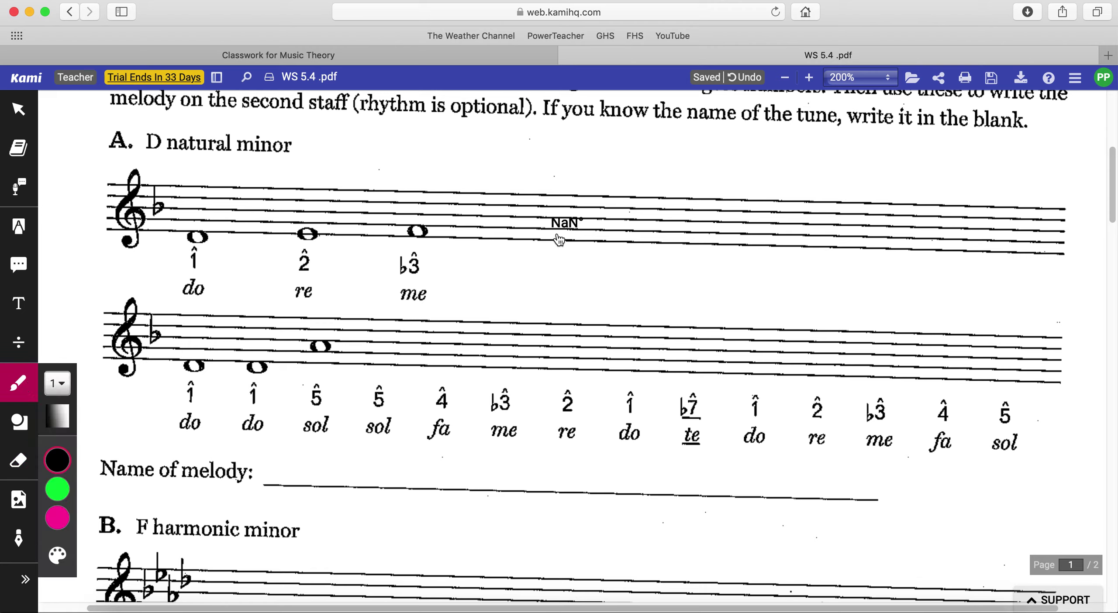
mouse_move(567, 221)
mouse_down()
mouse_move(541, 253)
mouse_move(560, 226)
mouse_move(569, 237)
mouse_up()
click(18, 460)
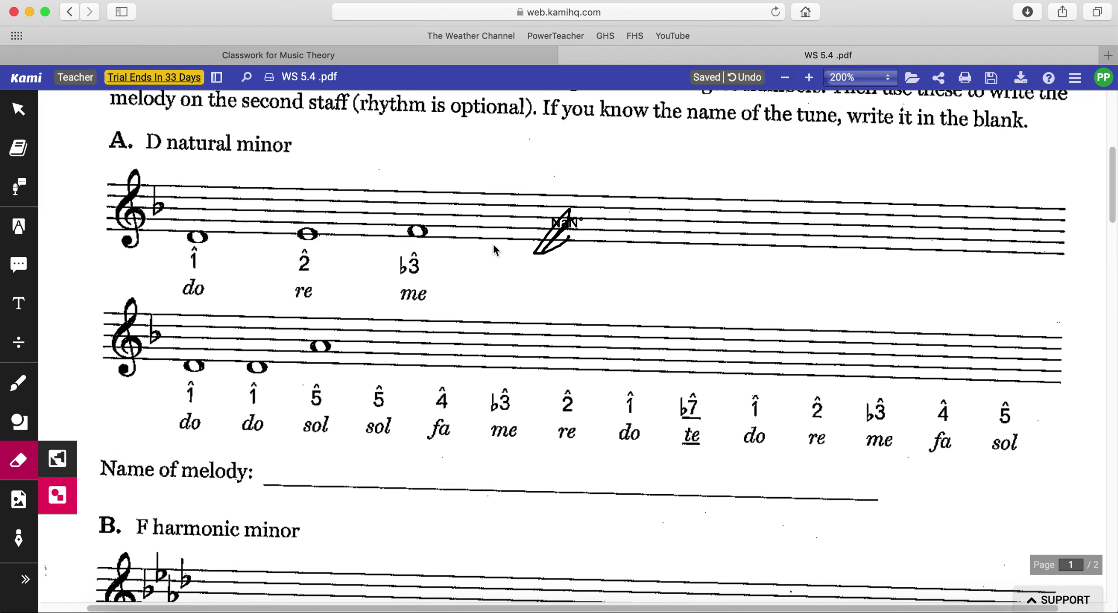
click(546, 251)
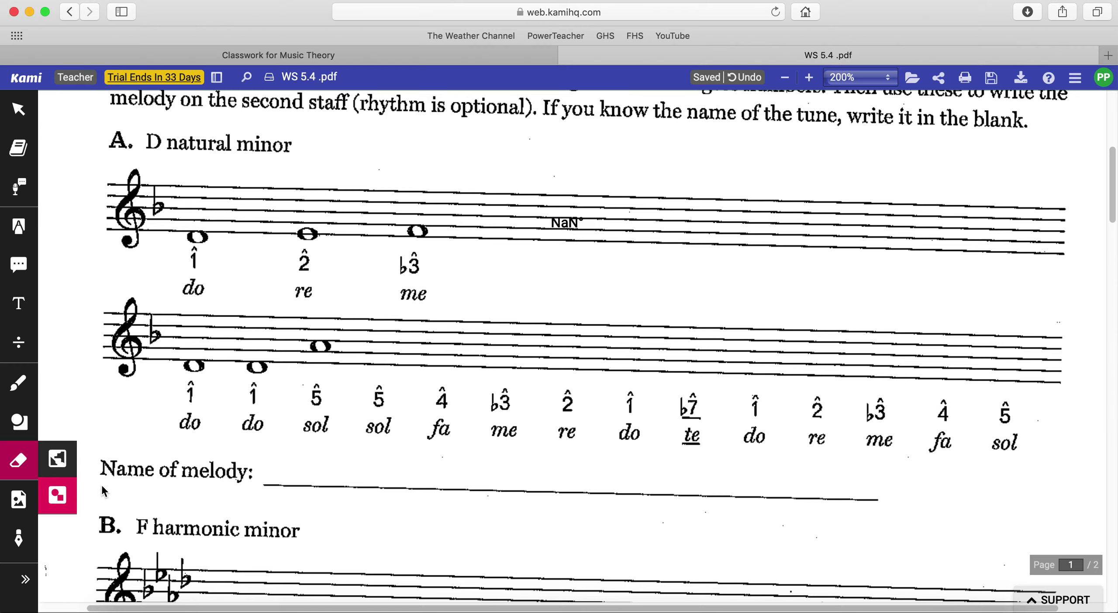
click(57, 459)
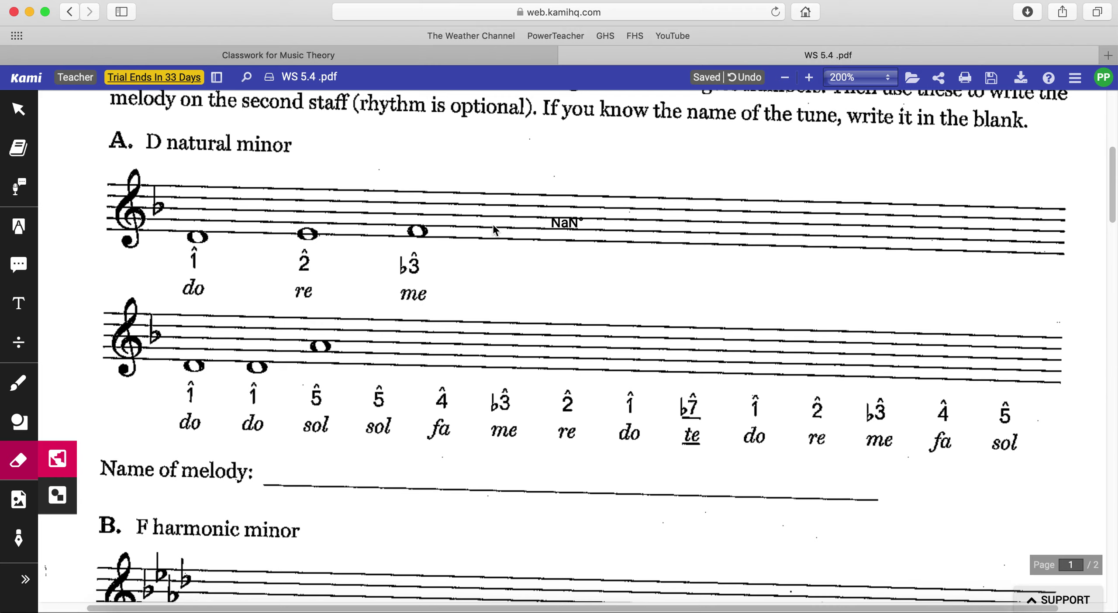
- Set the drawing line thickness to 0.1 and draw a small freehand oval just below the first D natural minor staff
click(20, 391)
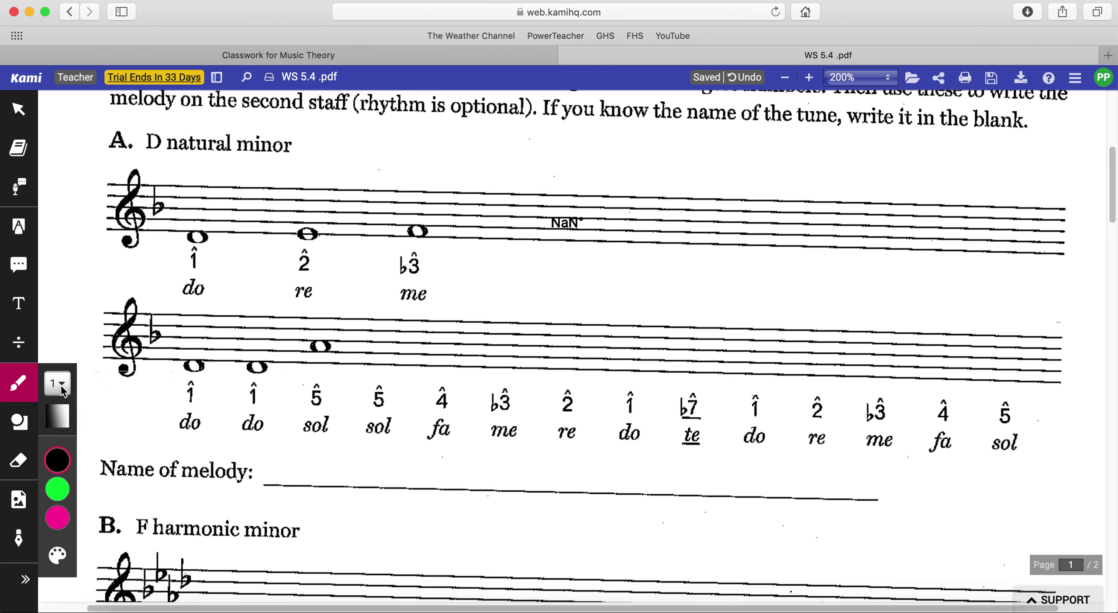
click(59, 385)
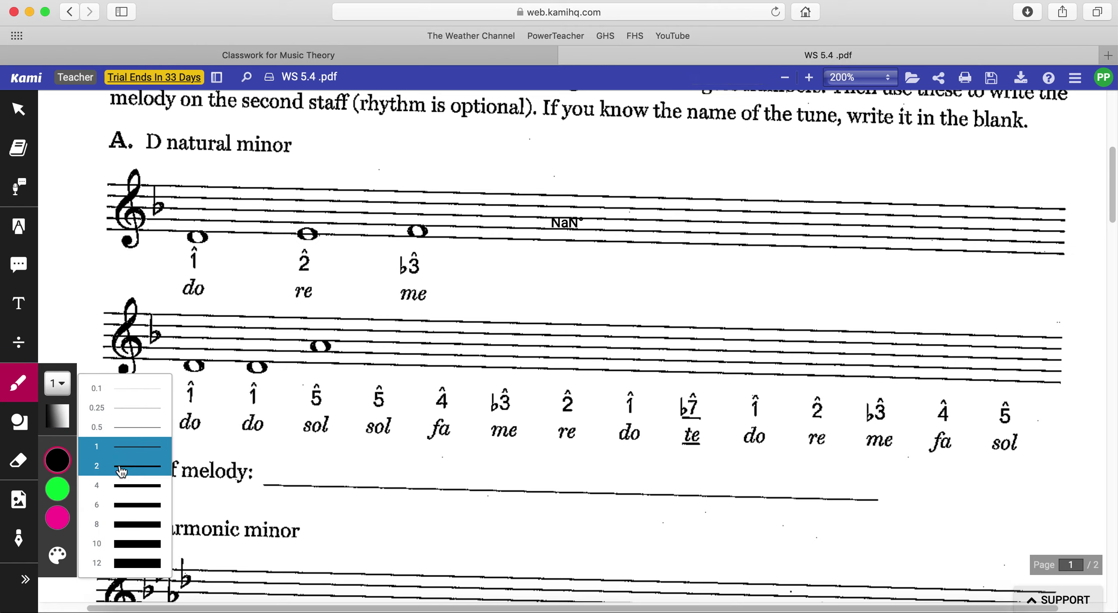
click(140, 390)
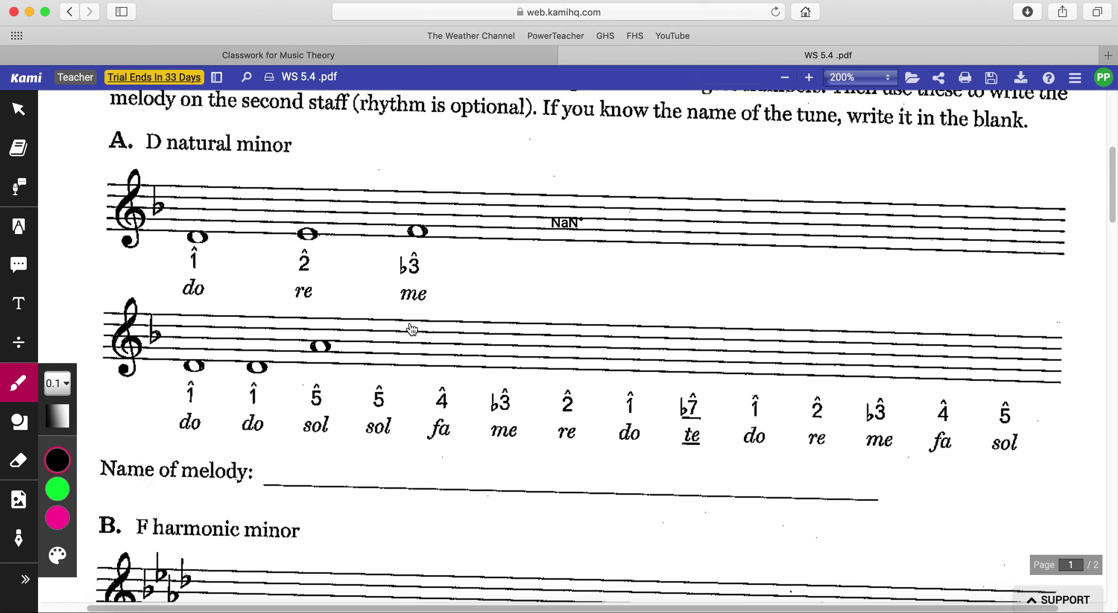
mouse_move(514, 277)
mouse_down()
mouse_move(498, 285)
mouse_move(526, 296)
mouse_move(511, 279)
mouse_up()
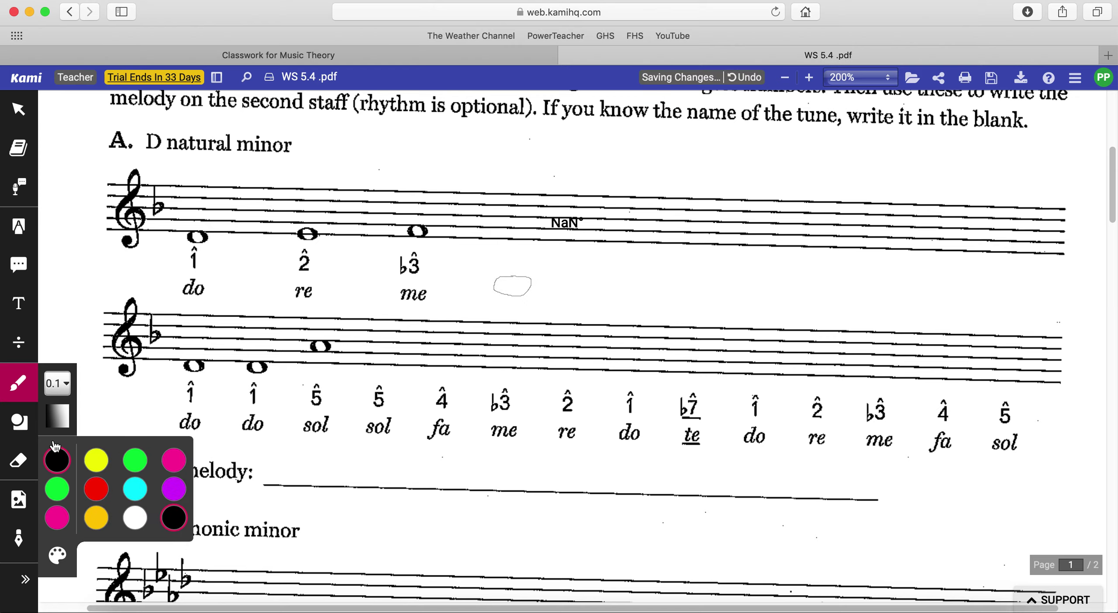
- Set the drawing line thickness to 6 and draw a freehand oval between the two staves, right of the thin oval
click(58, 383)
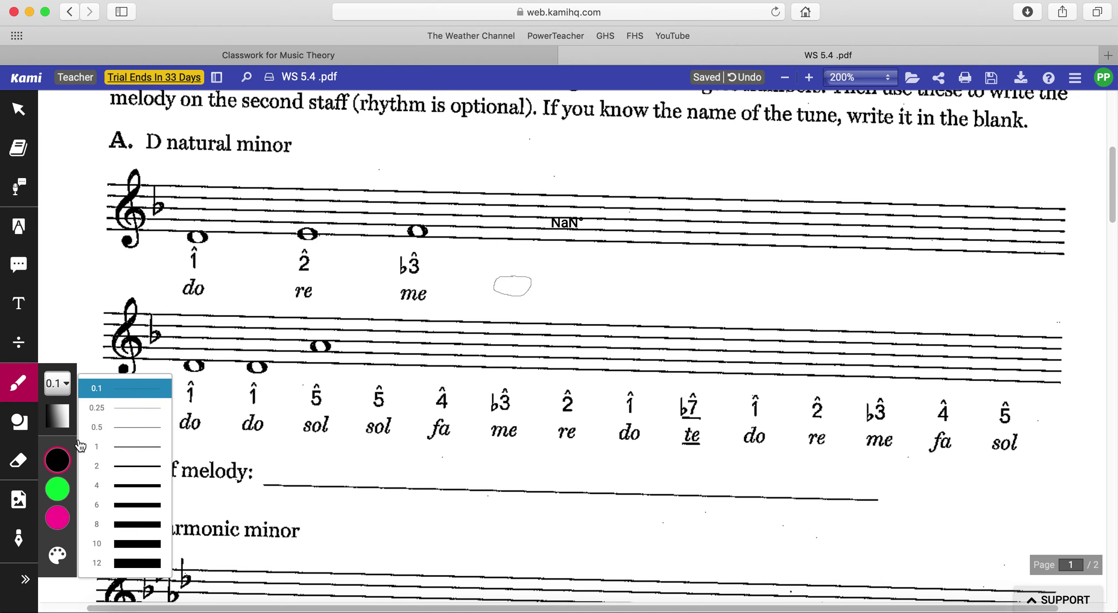
click(129, 508)
mouse_move(613, 283)
mouse_down()
mouse_move(594, 292)
mouse_move(657, 288)
mouse_move(600, 290)
mouse_up()
- Set the drawing line thickness to 2 and draw an oval note on the first staff, to the right of the NaN° label
mouse_move(44, 427)
click(58, 384)
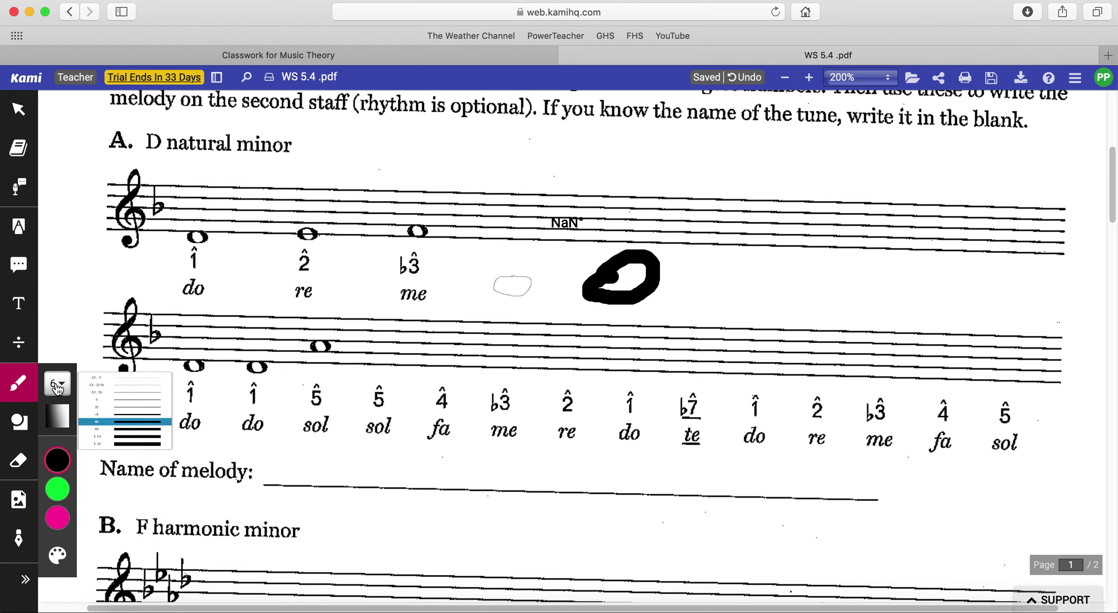
click(129, 465)
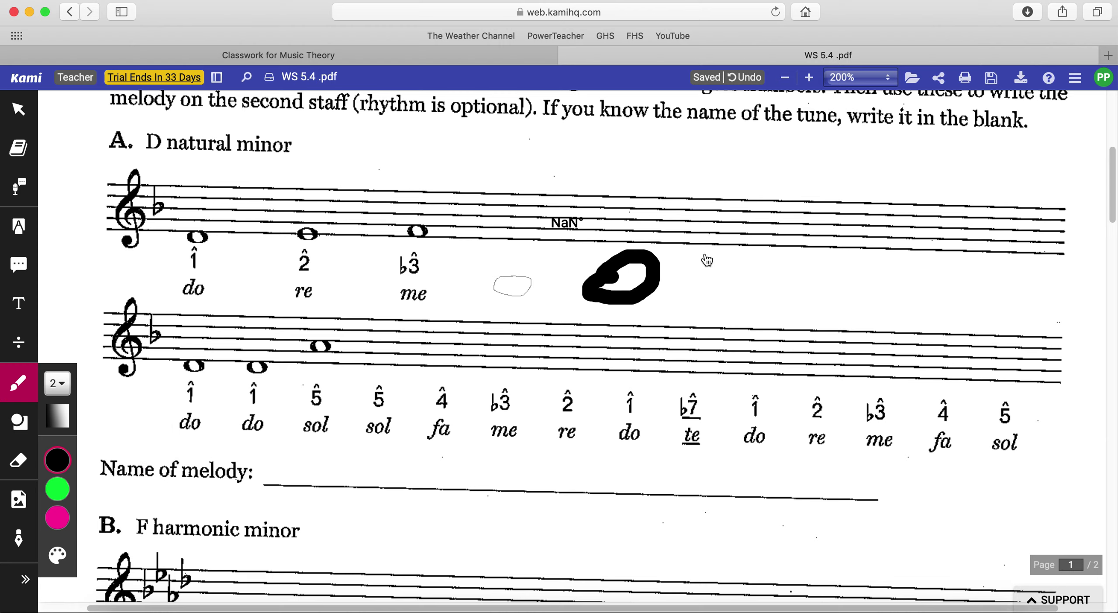
mouse_move(712, 226)
mouse_down()
mouse_move(707, 238)
mouse_move(727, 232)
mouse_move(710, 224)
mouse_up()
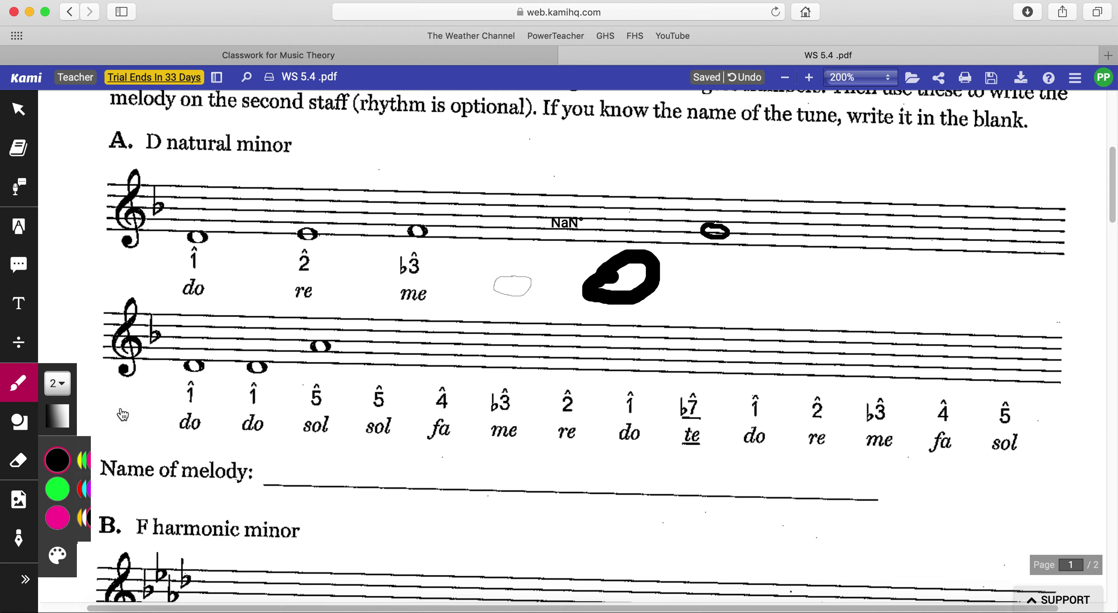
- Set the drawing line thickness to 1 and draw an oval note on the first staff, just after the third printed note
click(61, 386)
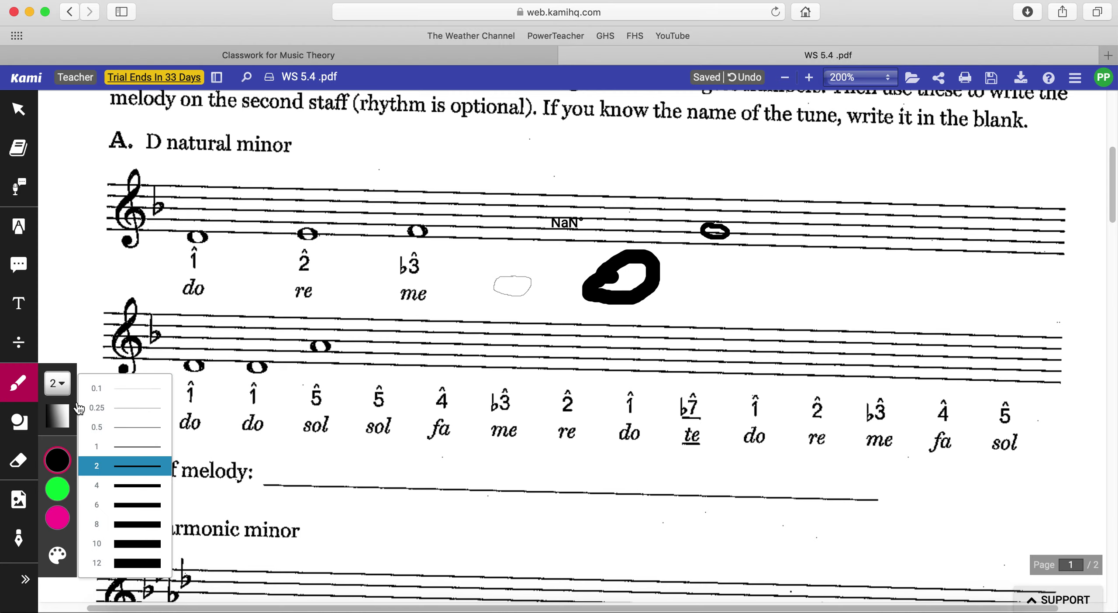
click(109, 446)
drag(466, 231, 478, 225)
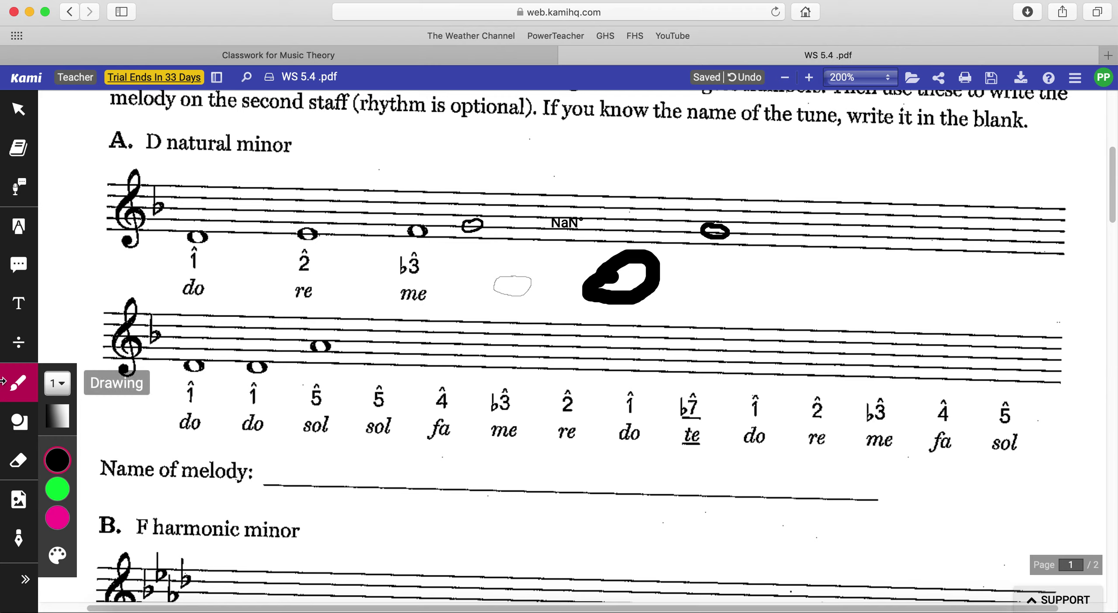
- Increase the drawing transparency and draw a large faint oval between the two staves, right of the thick oval
mouse_move(68, 483)
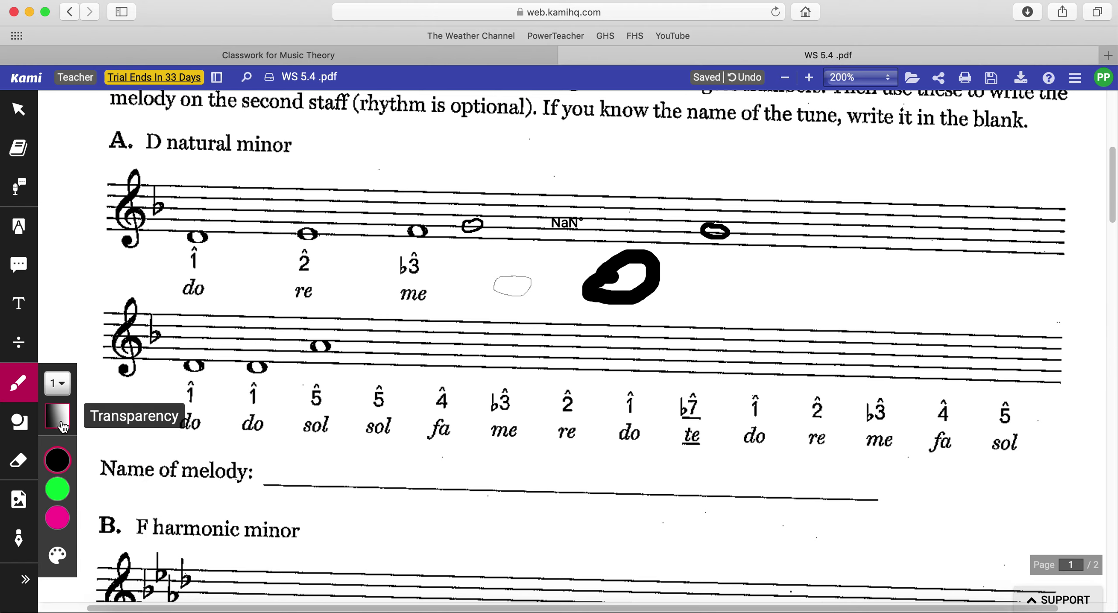
mouse_move(67, 424)
drag(97, 429, 96, 480)
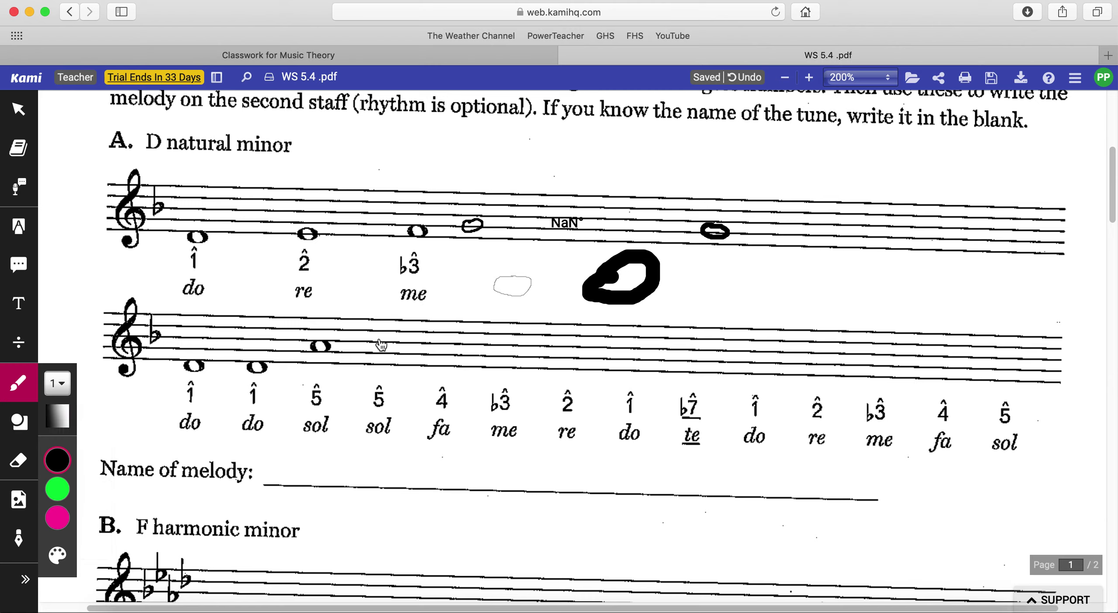
mouse_move(761, 286)
mouse_down()
mouse_move(783, 317)
mouse_move(758, 279)
mouse_up()
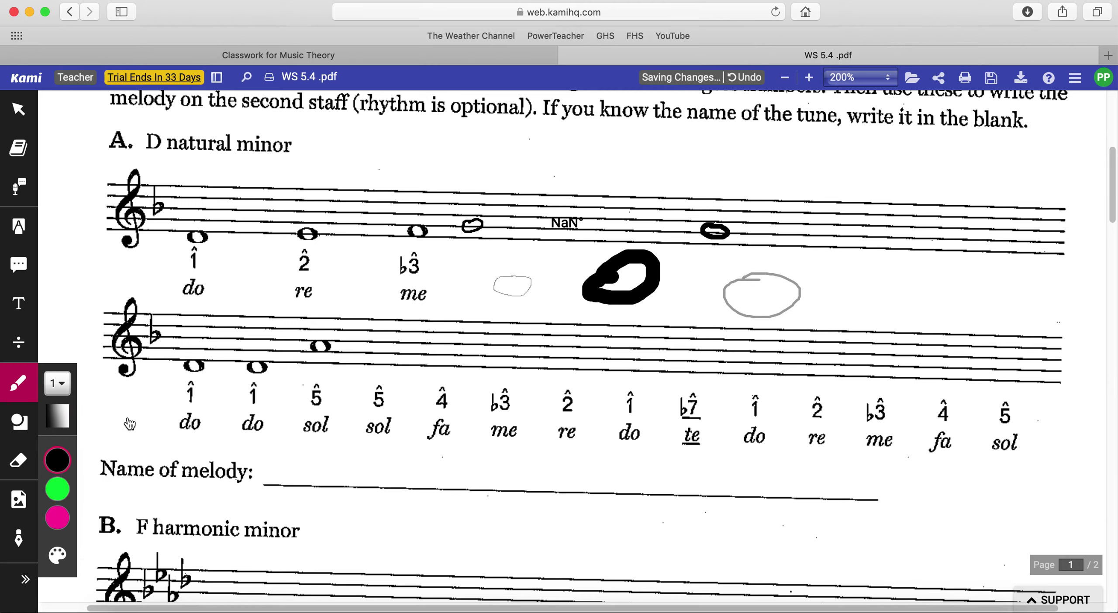
- Reduce the drawing transparency and draw another oval note on the first staff, right of the thickness-2 note
click(64, 421)
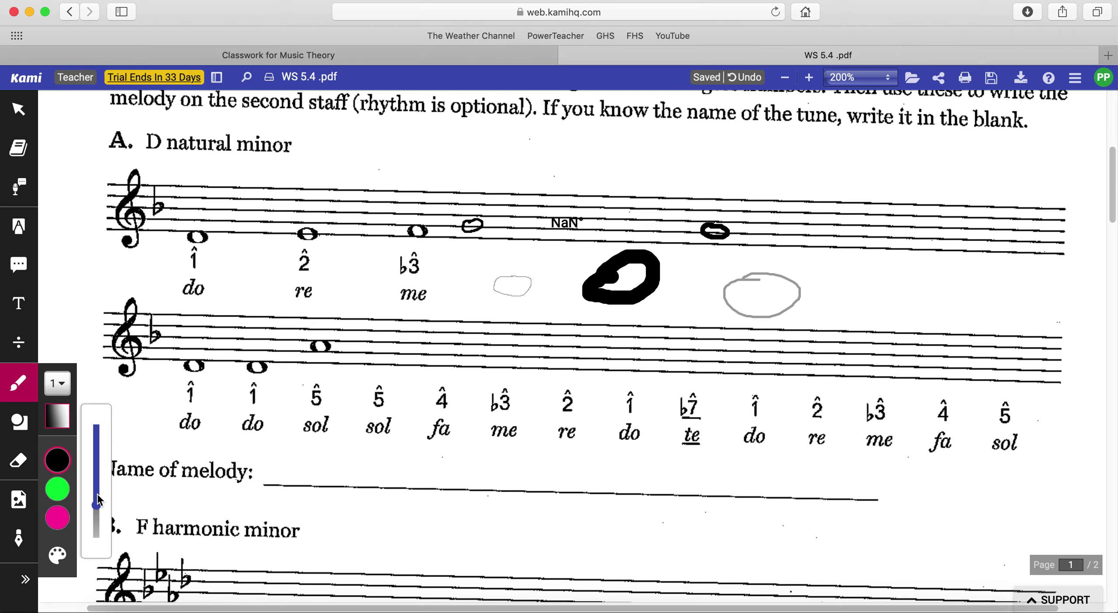
drag(97, 503, 97, 476)
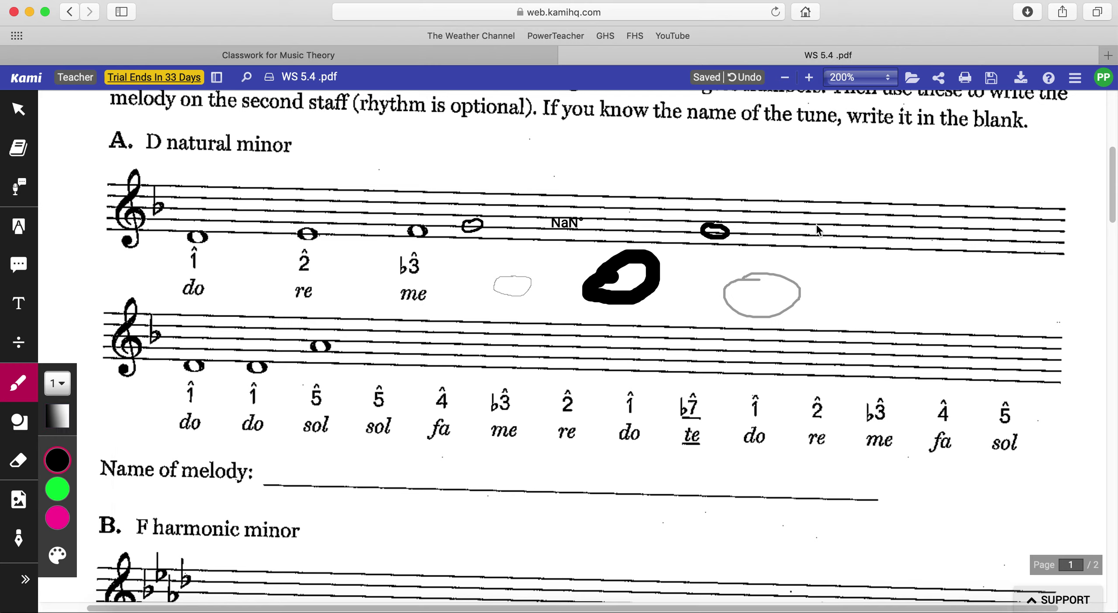
mouse_move(813, 230)
mouse_down()
mouse_move(800, 238)
mouse_move(808, 228)
mouse_up()
- Erase all the freehand ovals on and below the first staff of exercise A, keeping the NaN° label
scroll(315, 432, down, 2)
scroll(315, 433, up, 2)
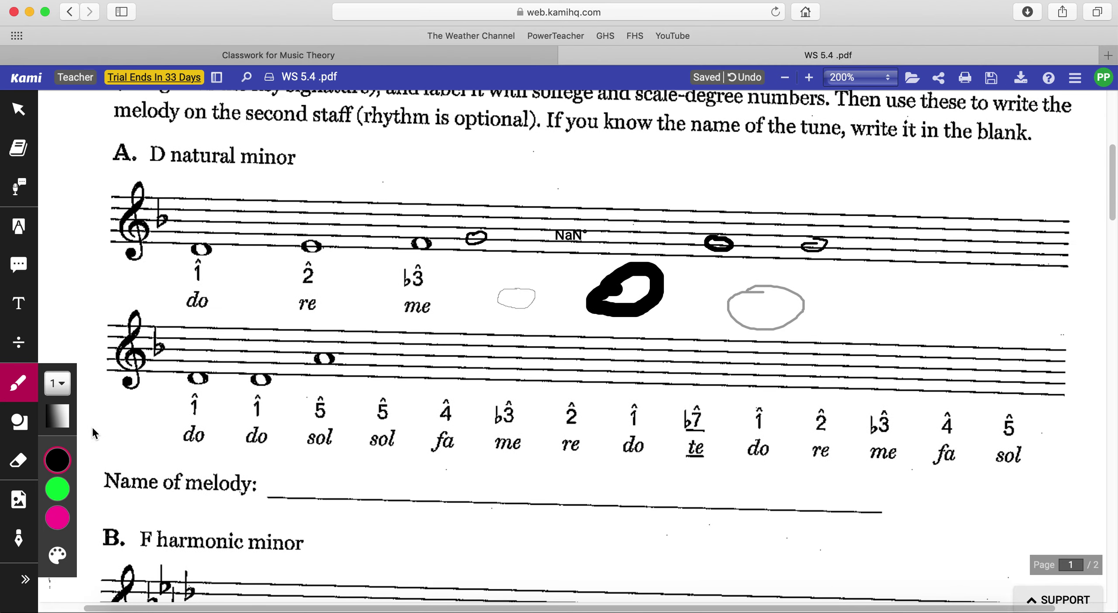
click(18, 459)
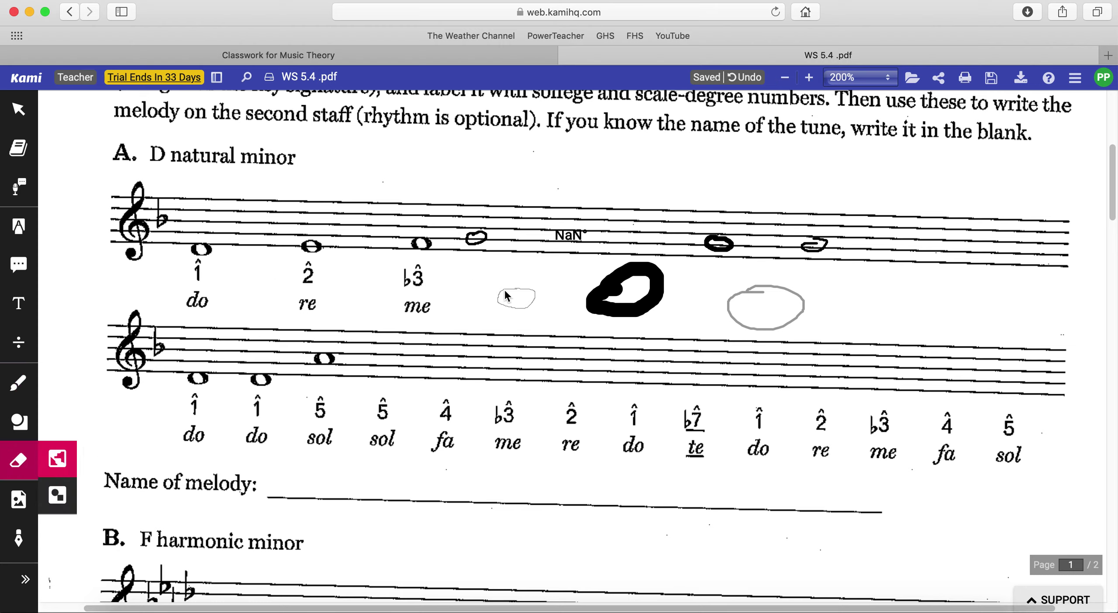
click(505, 308)
click(475, 238)
click(630, 285)
click(719, 243)
click(806, 253)
click(781, 291)
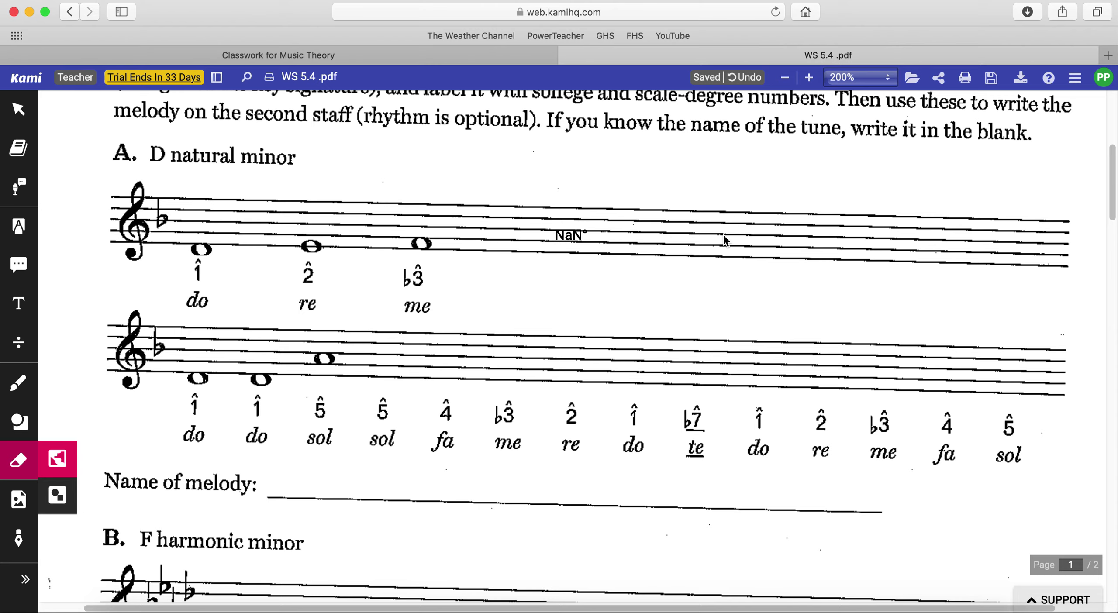
- Switch back to the freehand drawing tool with exercise A's two staves in view
scroll(311, 280, up, 5)
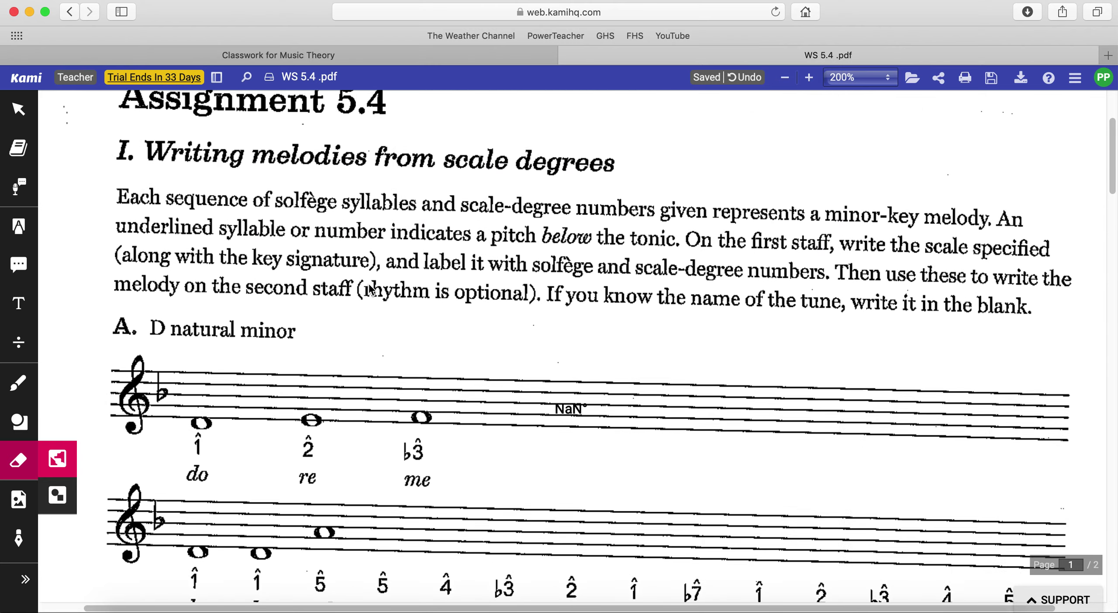
scroll(263, 310, down, 2)
scroll(263, 310, down, 5)
scroll(262, 309, up, 4)
click(18, 384)
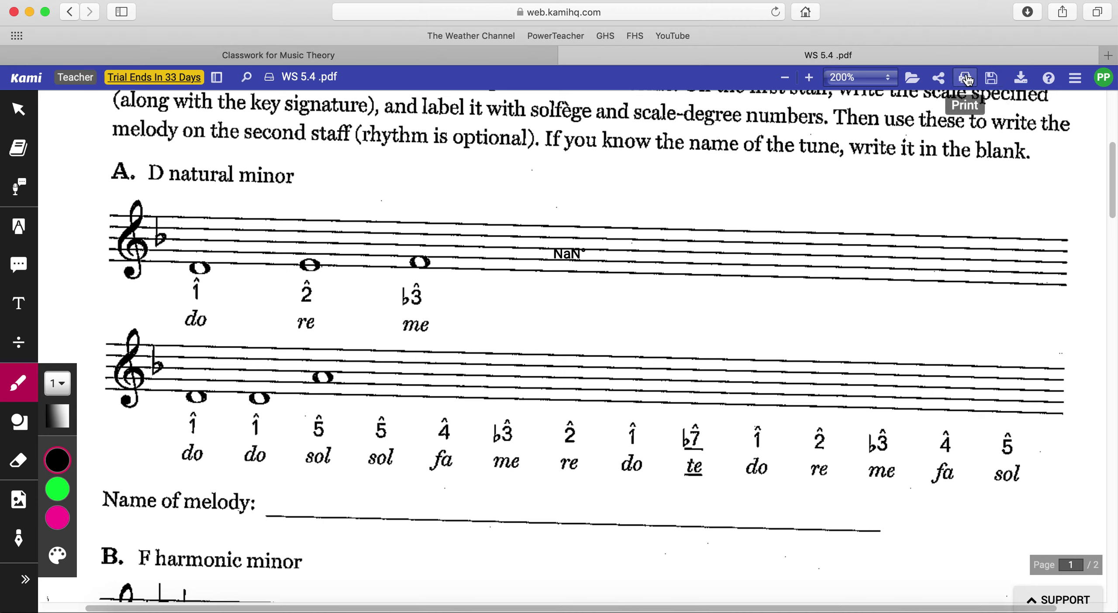
- Download the annotated worksheet as a PDF export and allow downloads from web.kamihq.com
click(1022, 80)
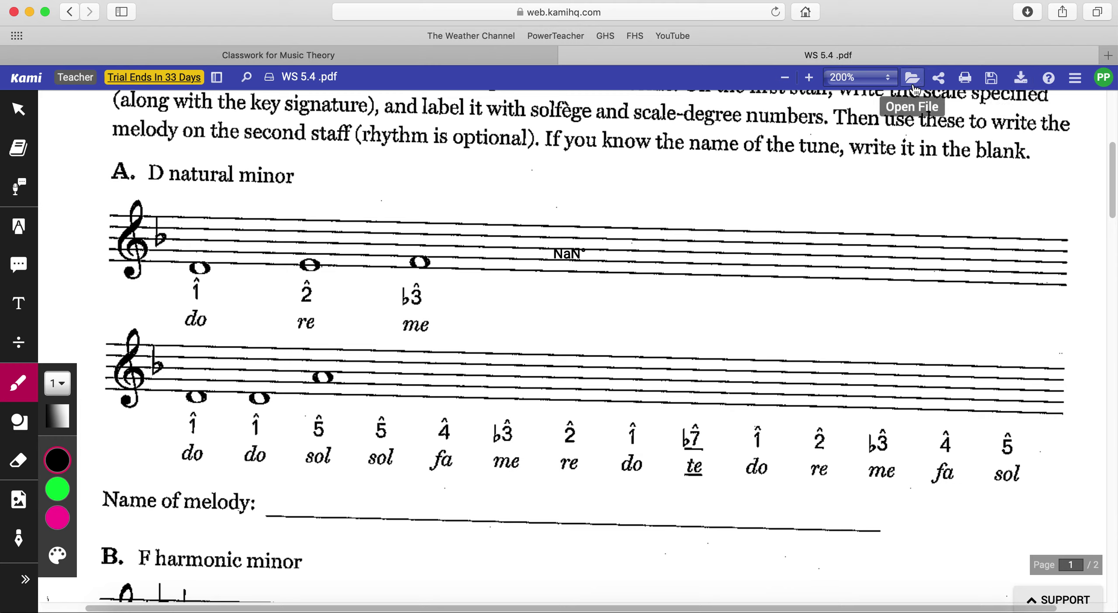
click(990, 83)
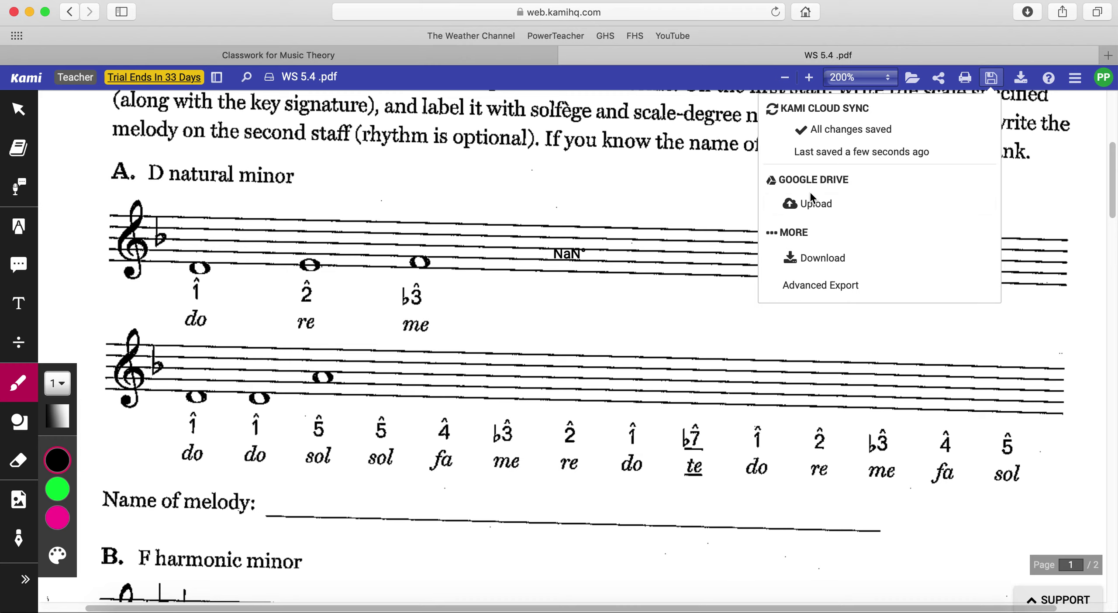
click(814, 262)
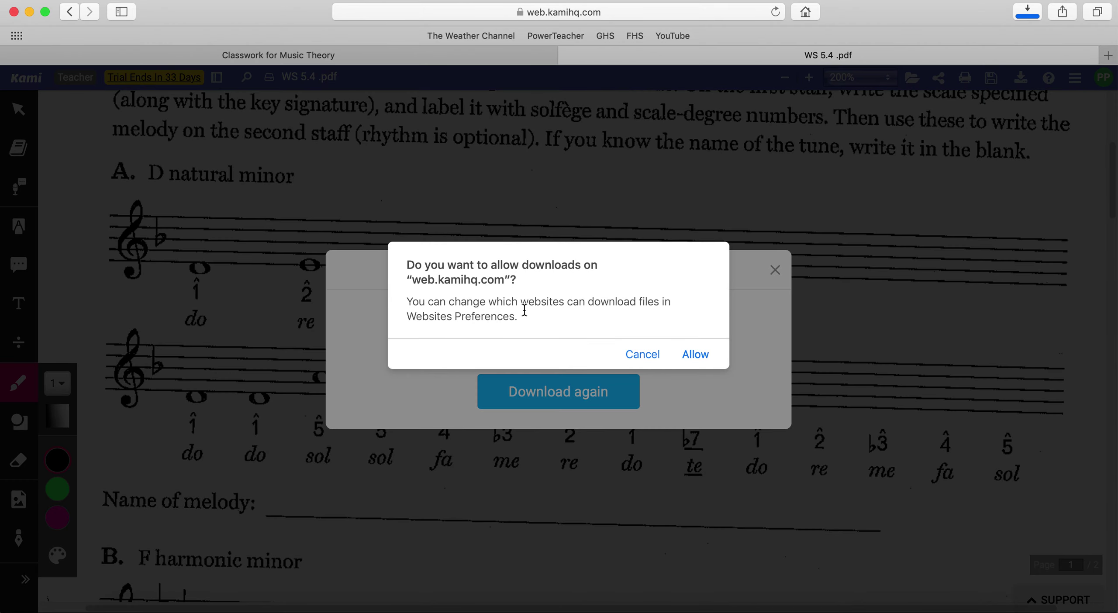
click(694, 353)
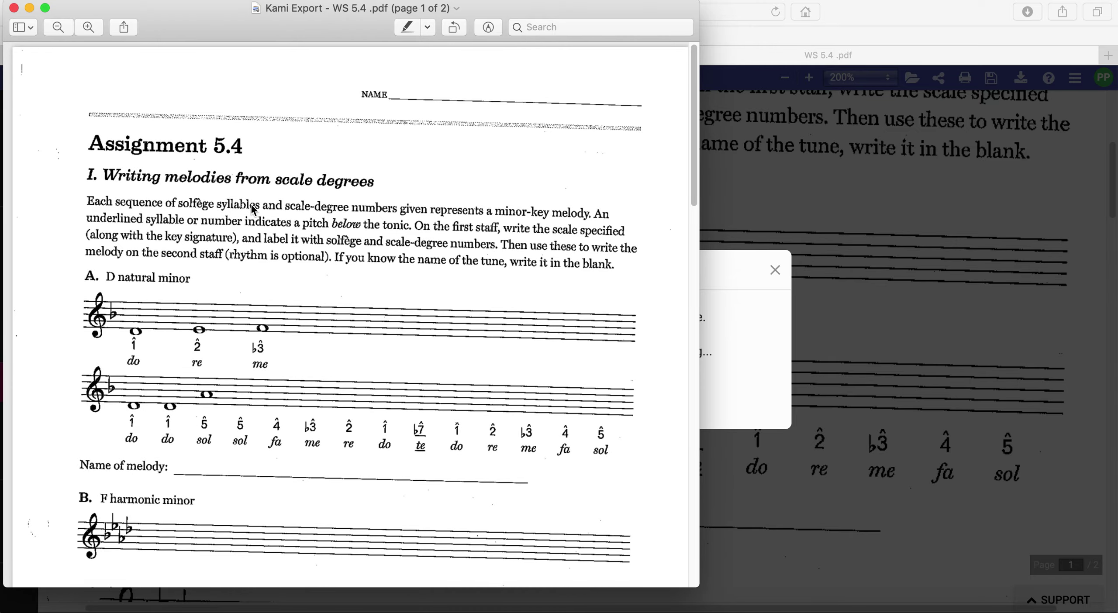
- Look through both pages of the exported WS 5.4 PDF, then close it and the Export Document dialog
scroll(237, 241, down, 5)
scroll(237, 241, up, 5)
scroll(238, 241, down, 15)
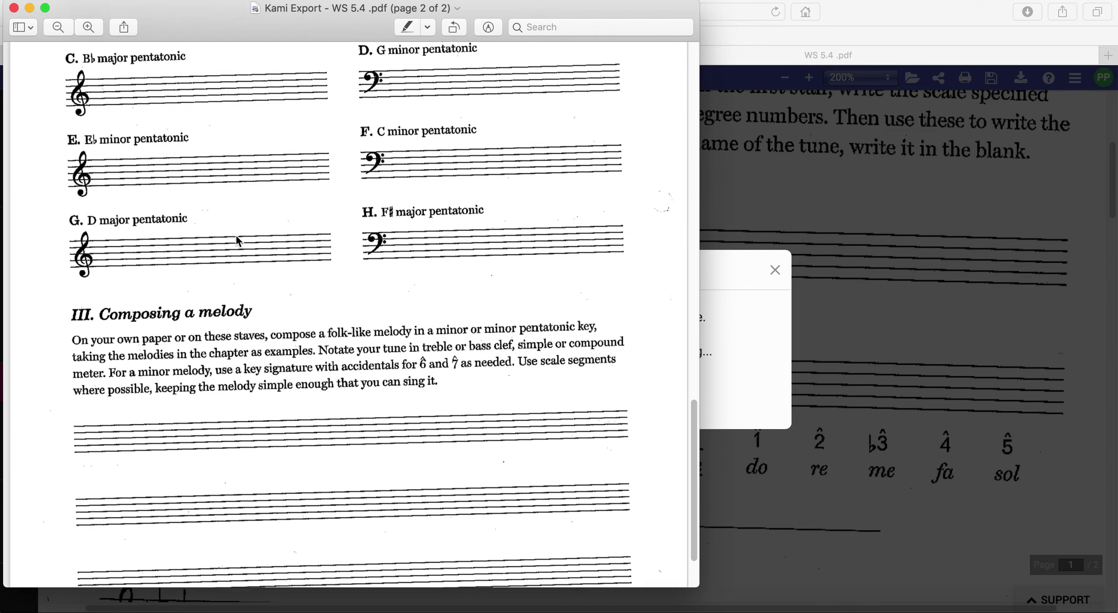
scroll(237, 241, up, 15)
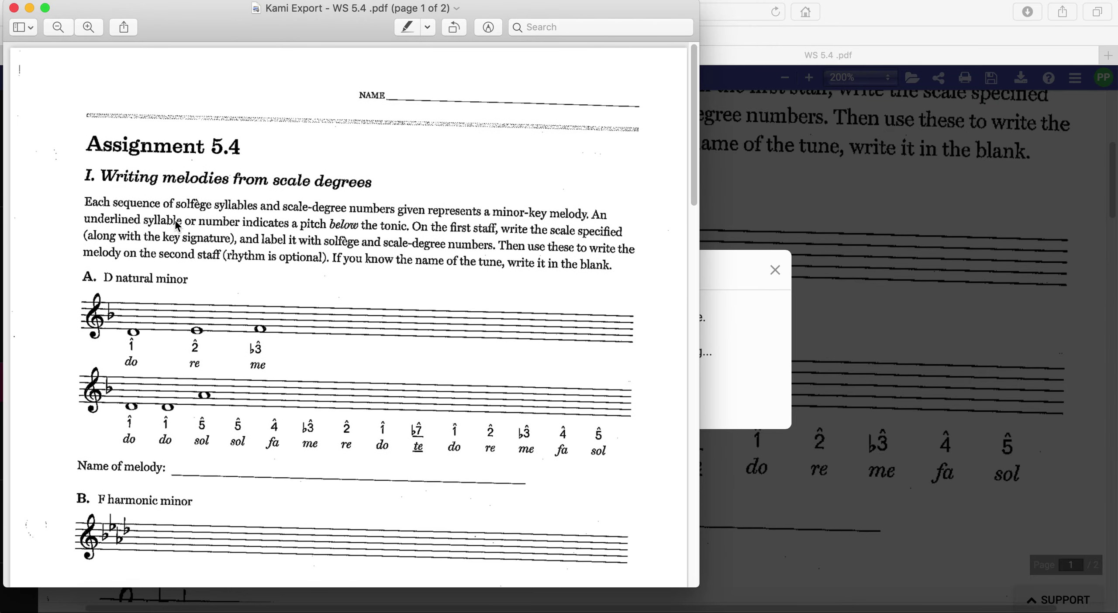
click(14, 8)
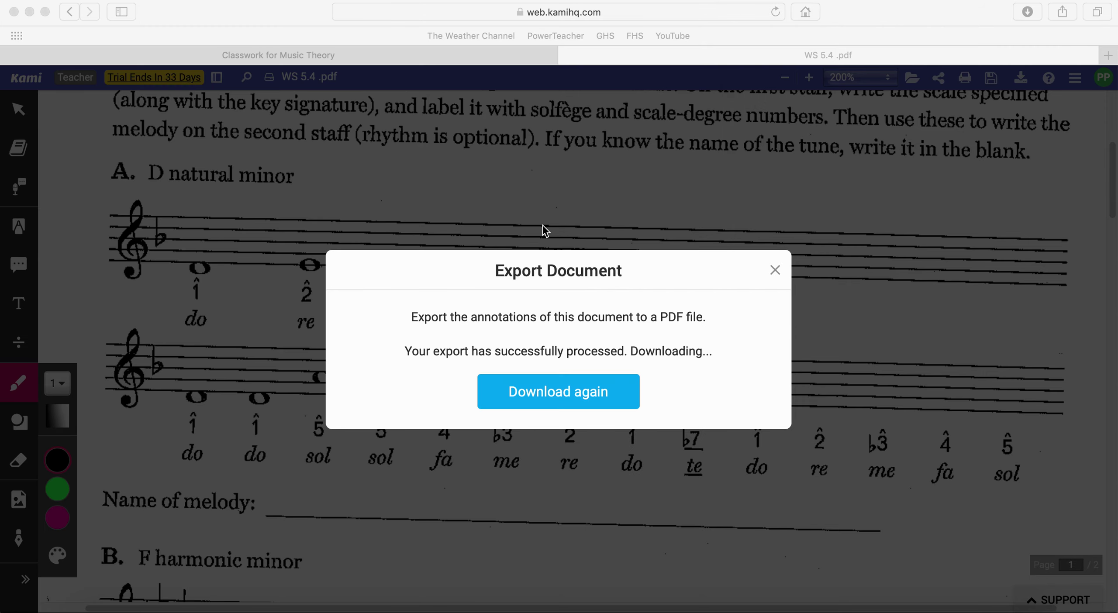
click(774, 273)
click(774, 273)
scroll(742, 240, up, 10)
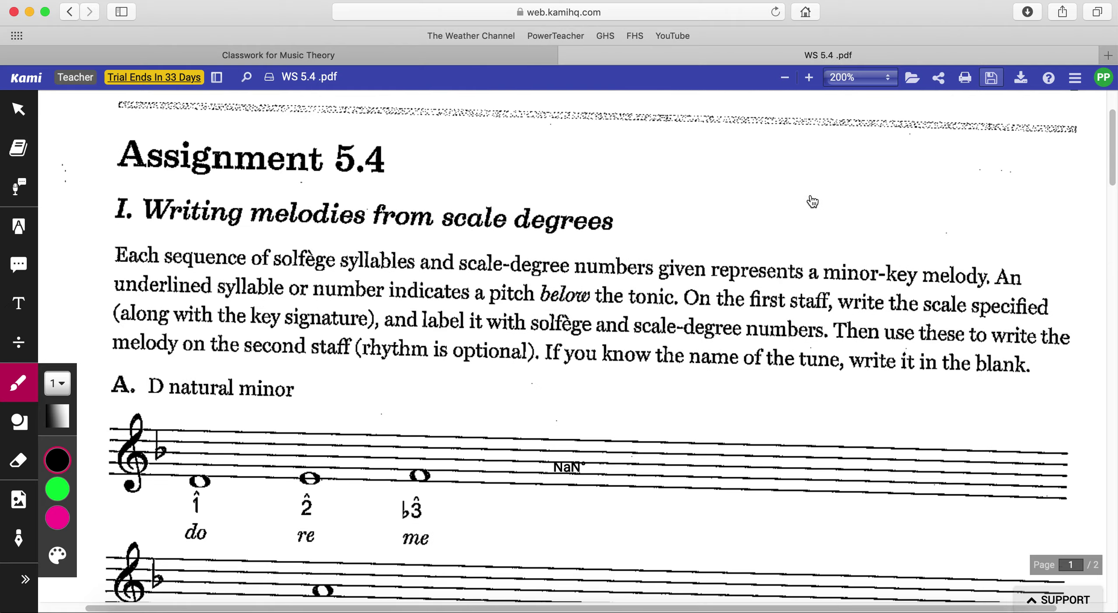
- Switch to Google Classroom, close the worksheet preview and review the WS 5.4 assignment under Remote week 1
click(292, 53)
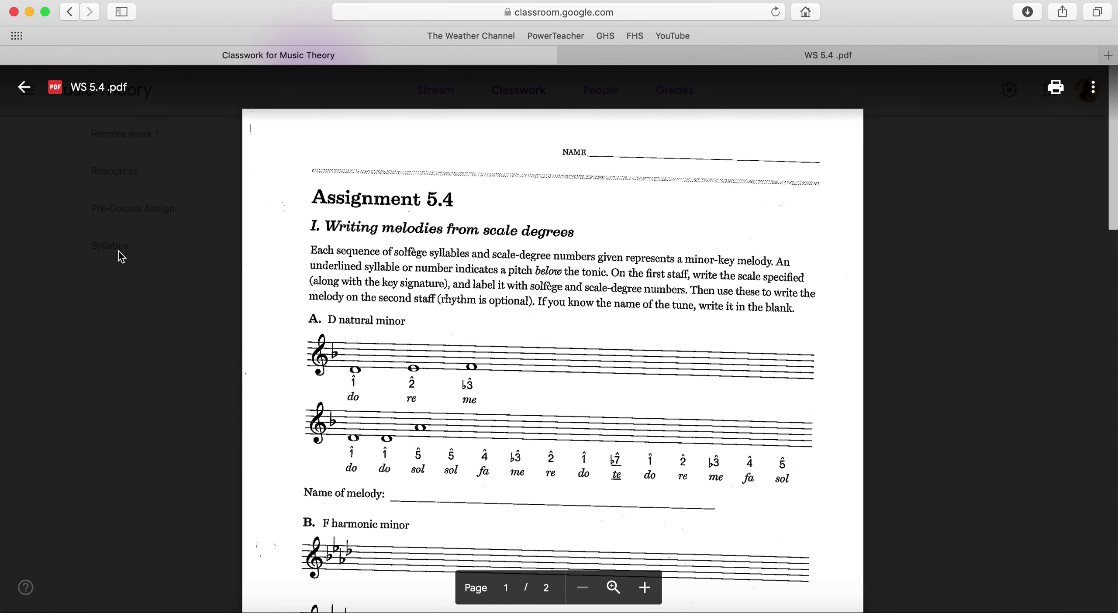
click(24, 86)
scroll(459, 459, up, 5)
scroll(471, 470, down, 3)
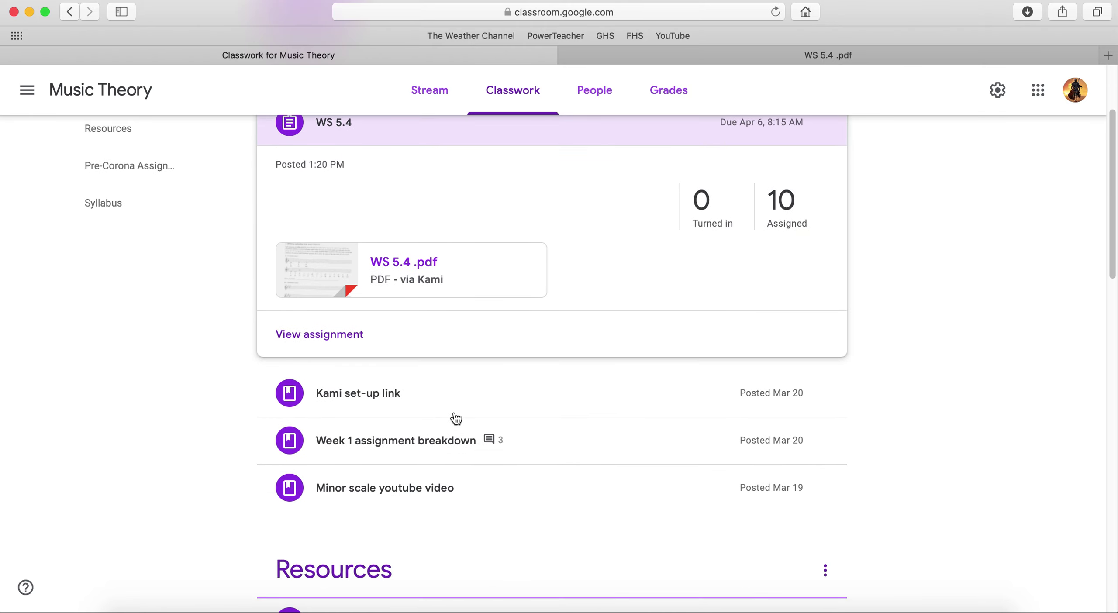
scroll(382, 490, up, 3)
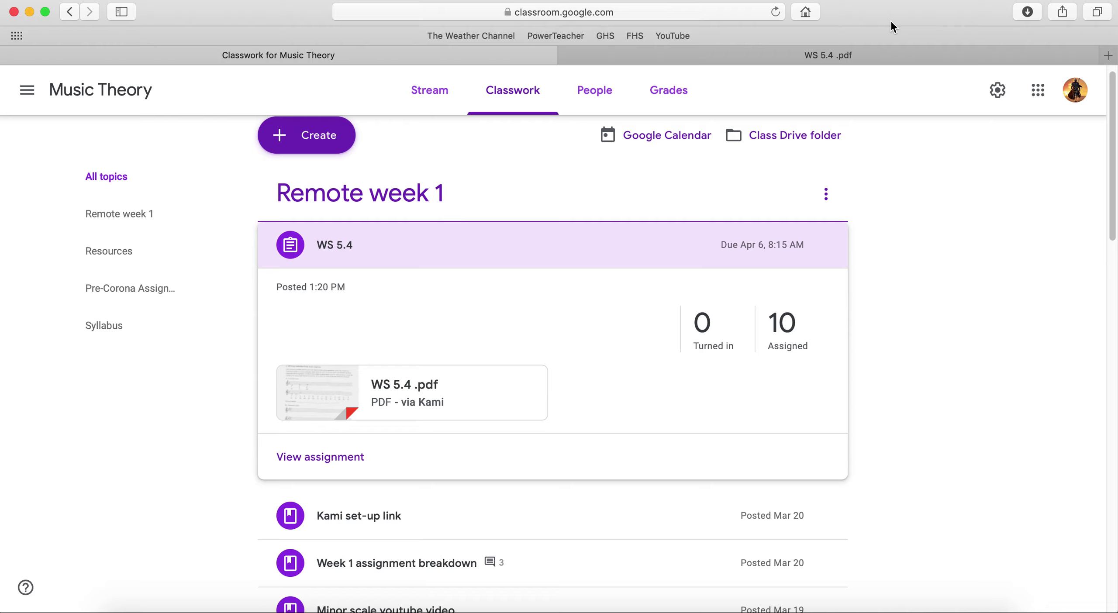
- Return to the WS 5.4 worksheet in Kami, view its additional document options and dismiss them
click(795, 64)
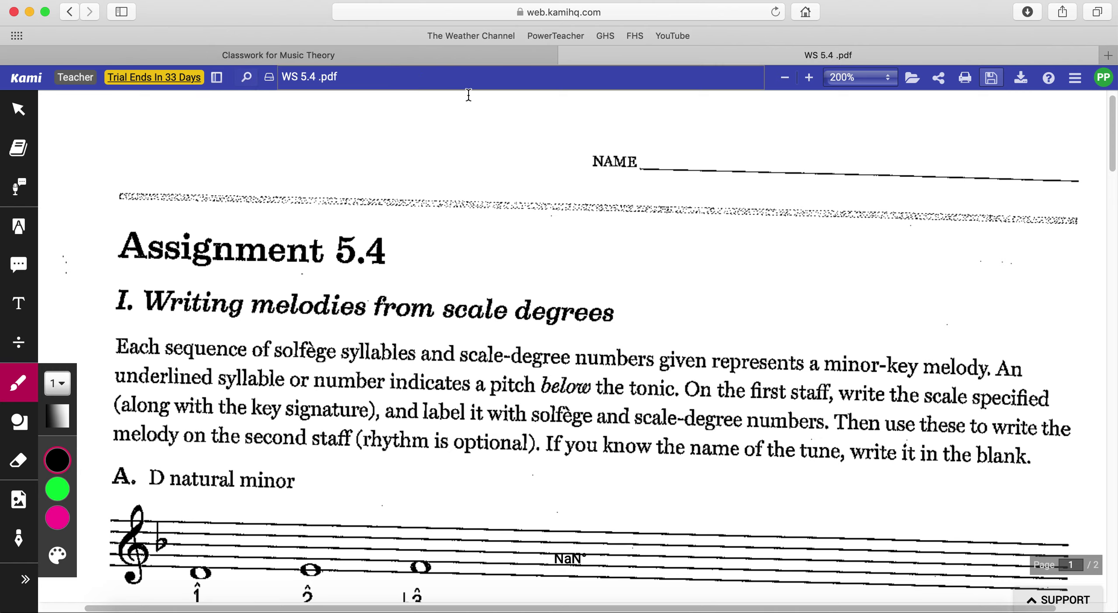
click(1077, 86)
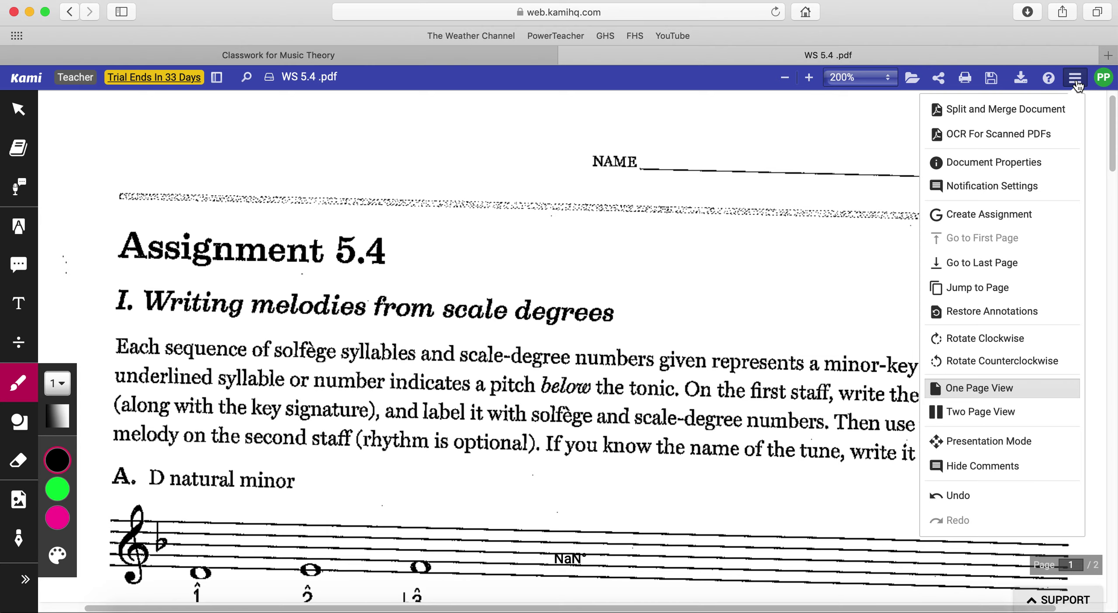
click(1094, 148)
scroll(583, 358, down, 8)
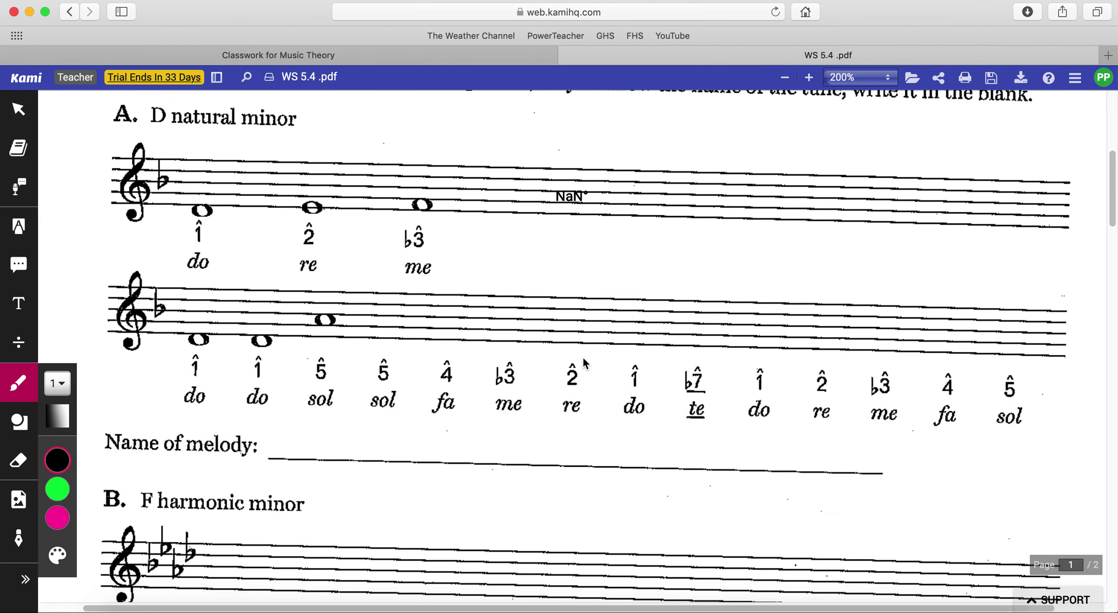
scroll(583, 357, up, 6)
scroll(583, 358, down, 2)
scroll(583, 357, right, 1)
scroll(582, 357, down, 4)
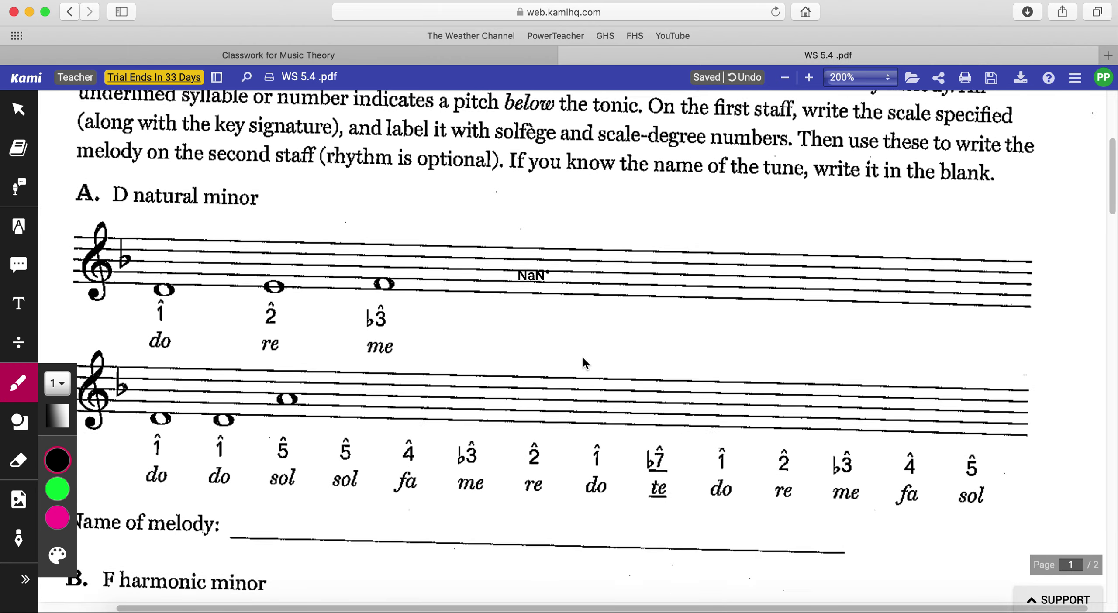
scroll(583, 357, up, 9)
scroll(585, 362, down, 3)
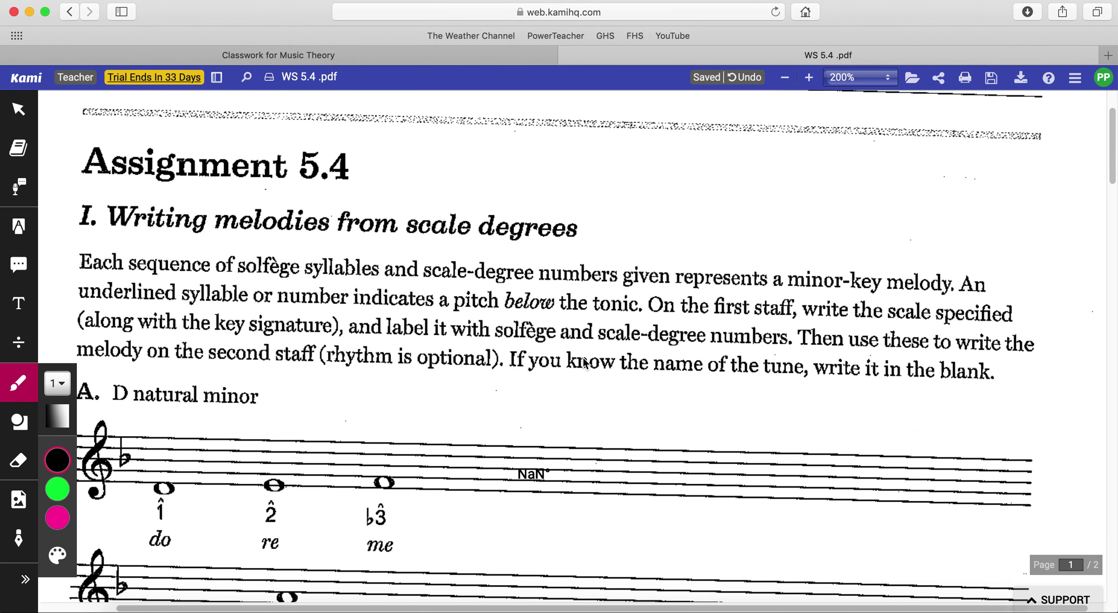